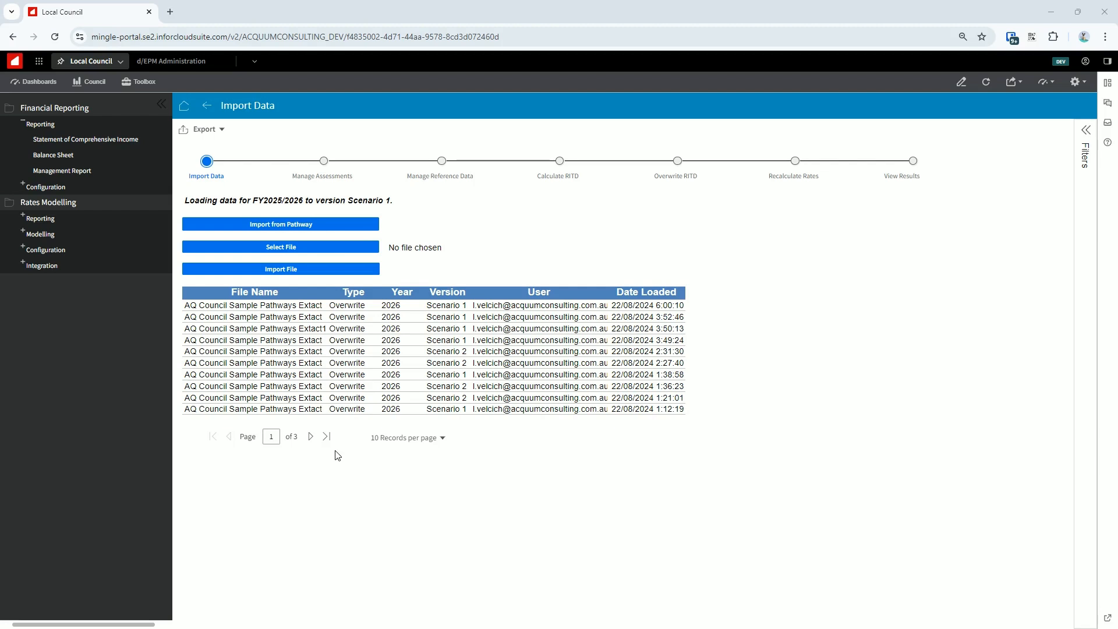
Step: Import the property data from Pathway for FY2025/2026 into Scenario 1 and close the processing log
{"action": "left_click", "coordinate": [23, 235]}
{"action": "left_click", "coordinate": [37, 248]}
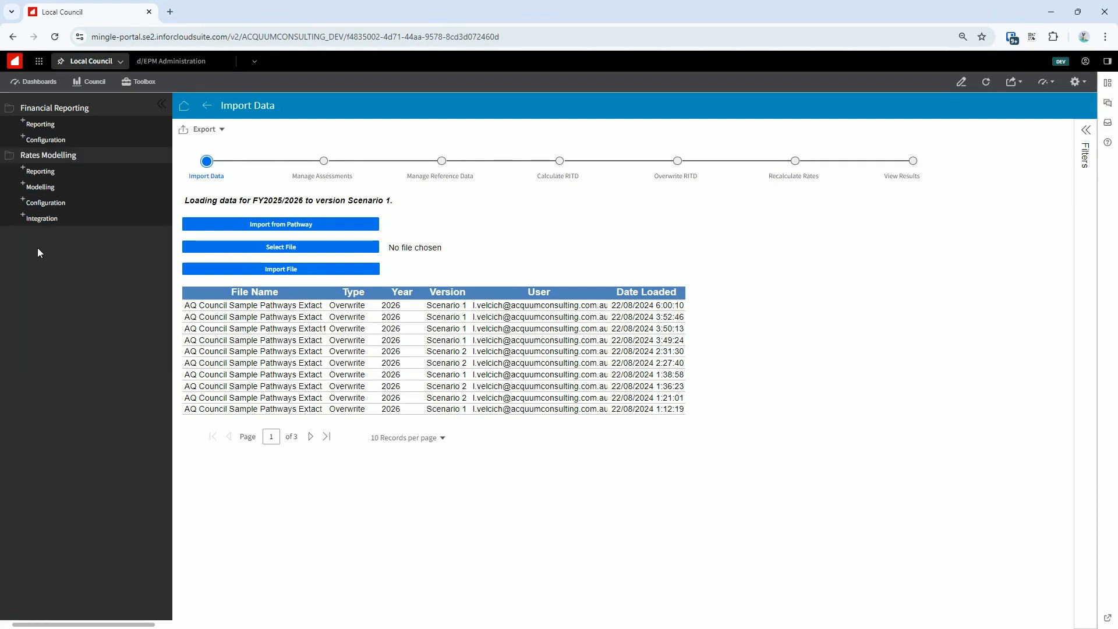
{"action": "left_click", "coordinate": [161, 108]}
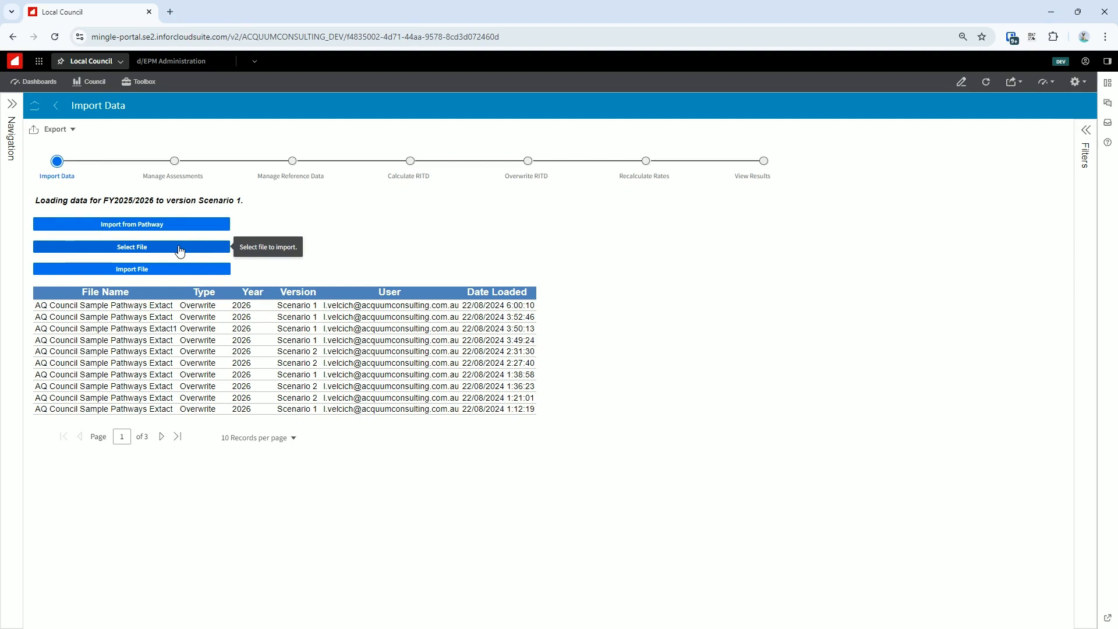
{"action": "left_click", "coordinate": [193, 223]}
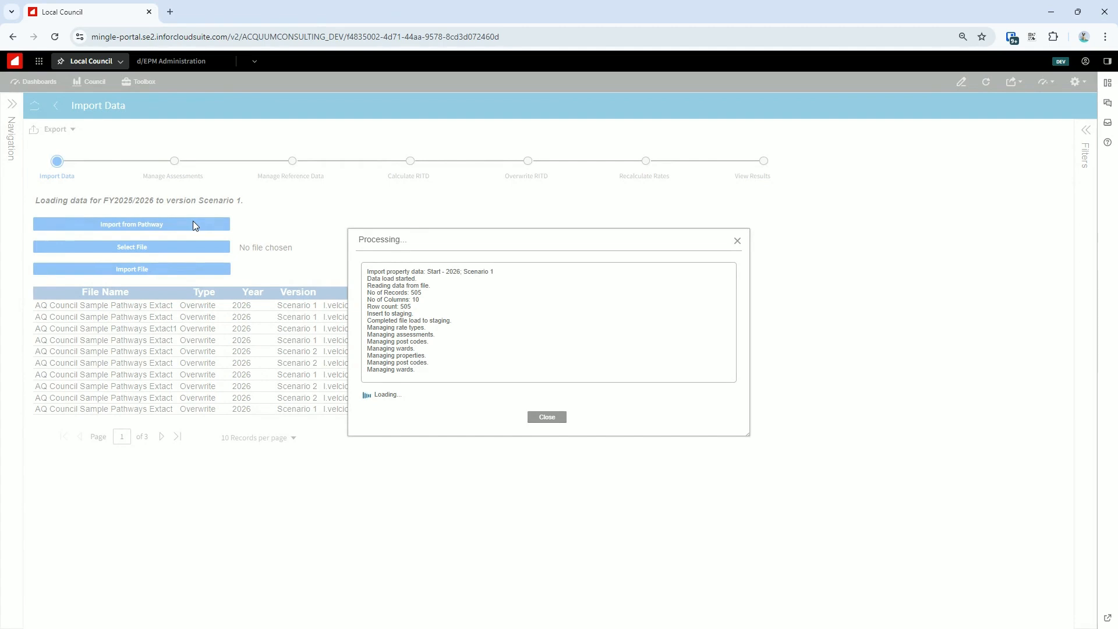
{"action": "left_click", "coordinate": [551, 418]}
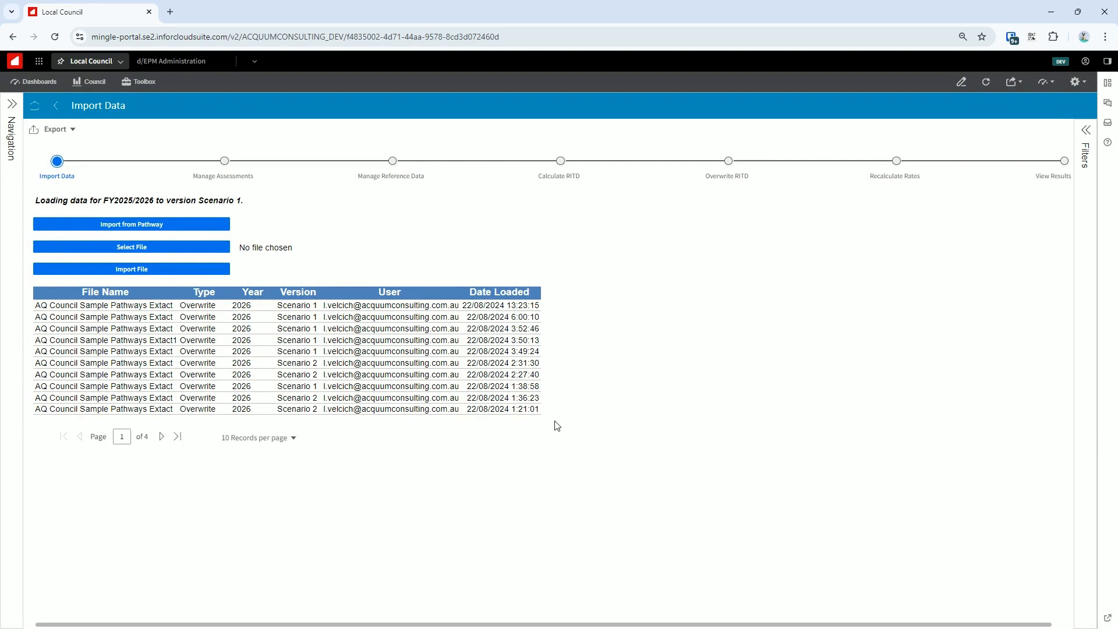
Step: In Manage Assessments, start adding a property to Assessment 1348 and select property 140064 from All Properties
{"action": "left_click", "coordinate": [242, 177]}
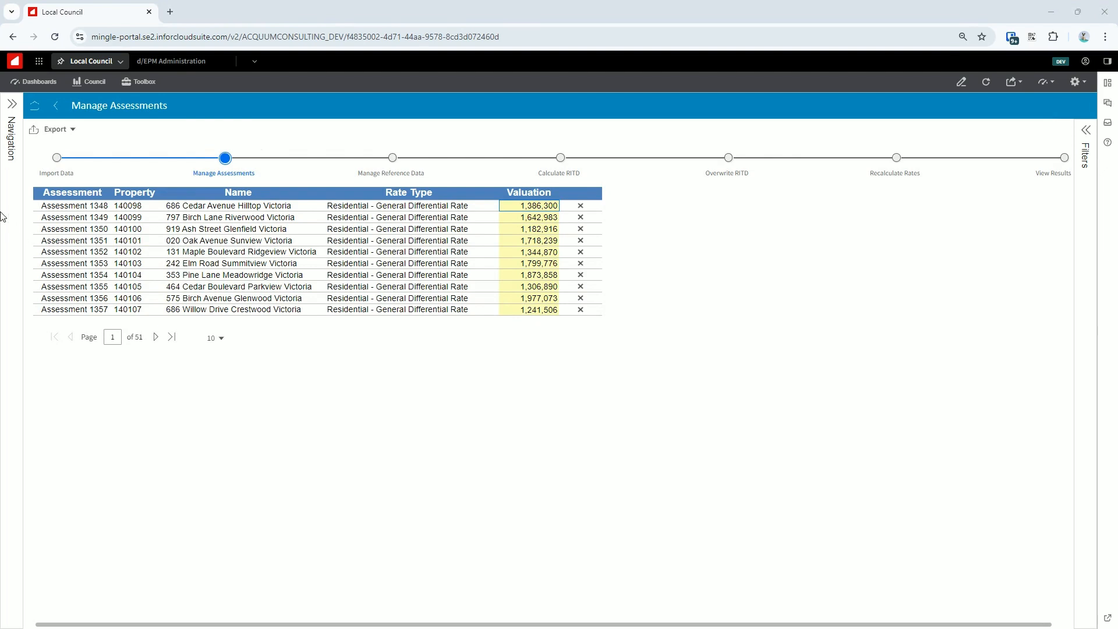
{"action": "right_click", "coordinate": [57, 211]}
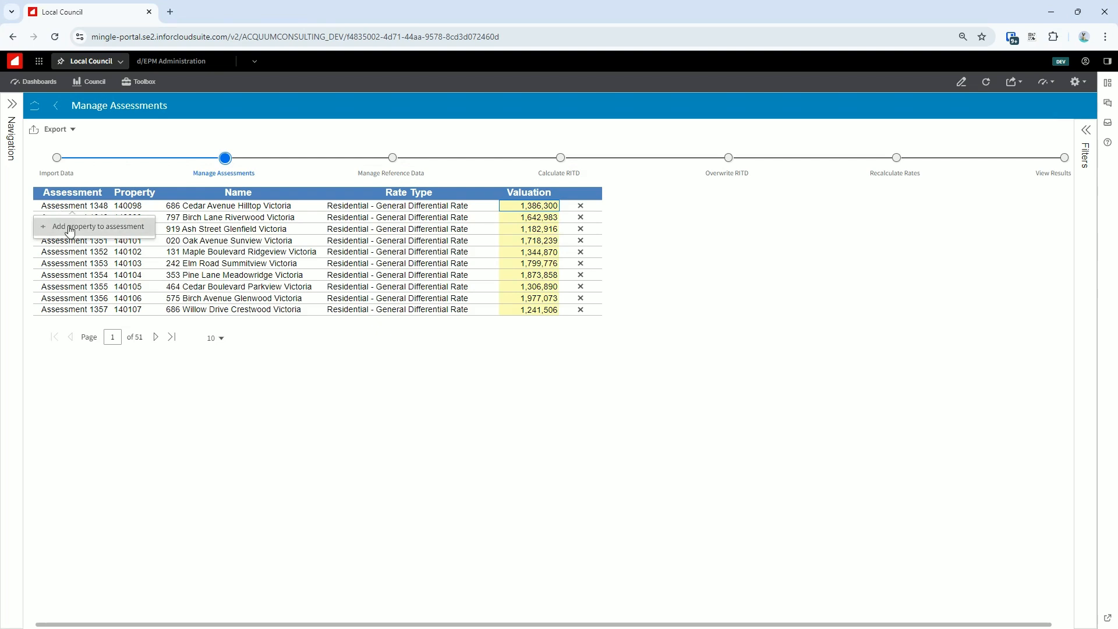
{"action": "left_click", "coordinate": [70, 231]}
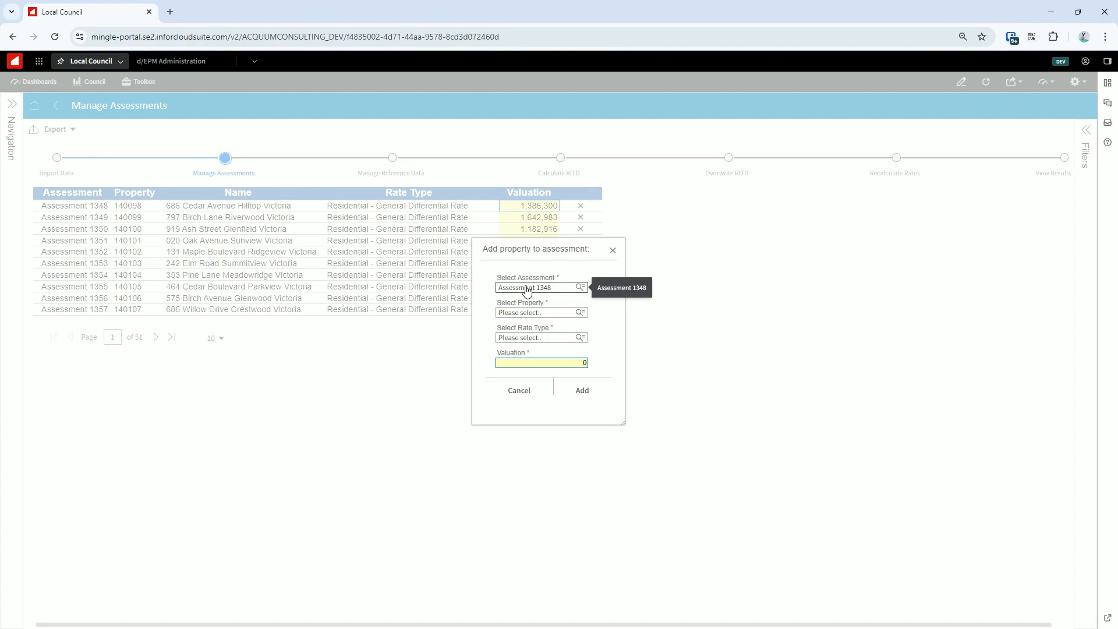
{"action": "left_click", "coordinate": [521, 313]}
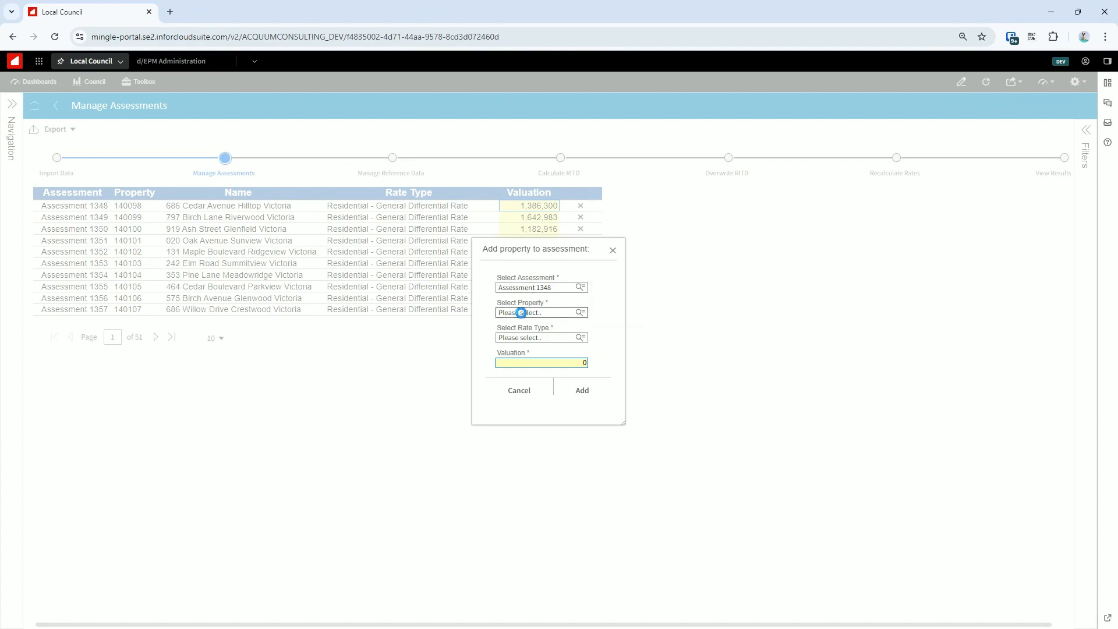
{"action": "left_click", "coordinate": [444, 258]}
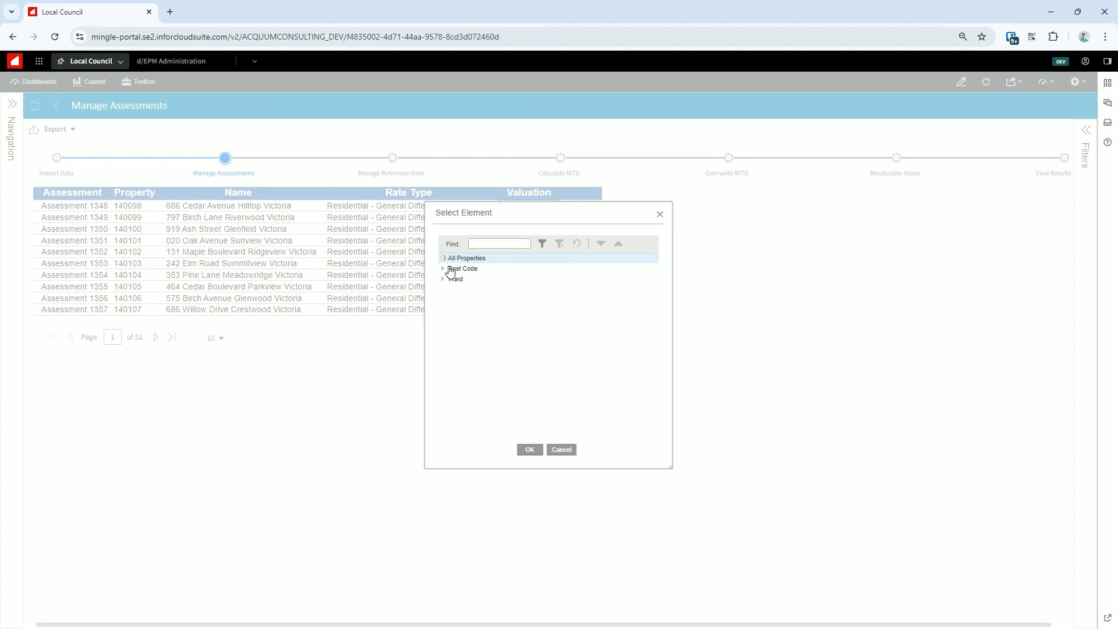
{"action": "double_click", "coordinate": [464, 279]}
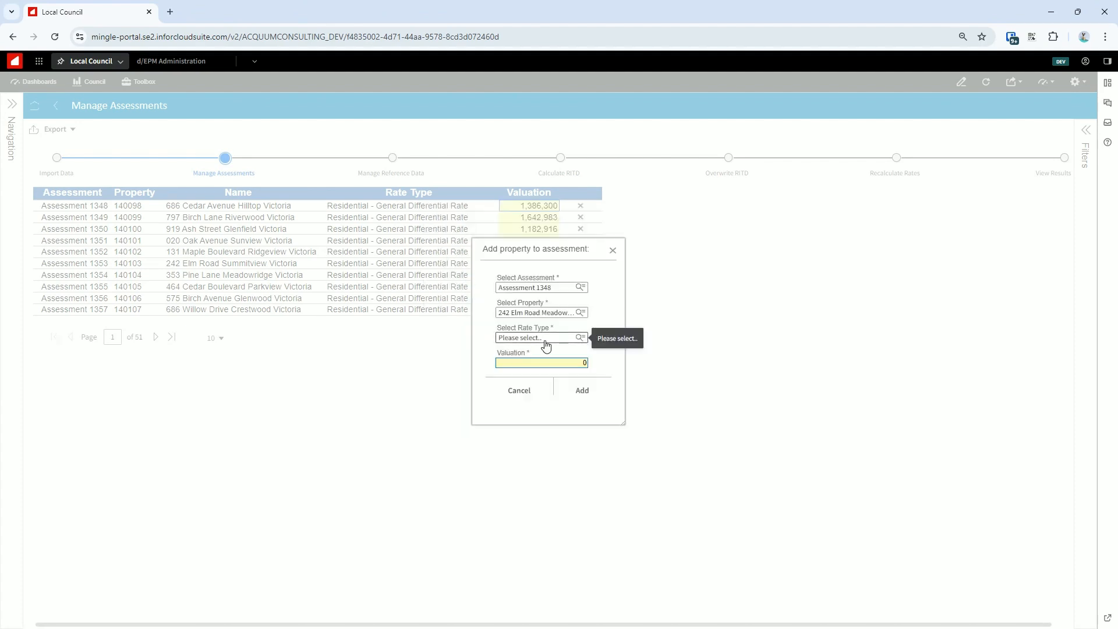
Step: Set the rate type to Residential - General Differential Rate and the valuation to 900000, and add the property
{"action": "left_click", "coordinate": [546, 344]}
{"action": "left_click", "coordinate": [441, 261]}
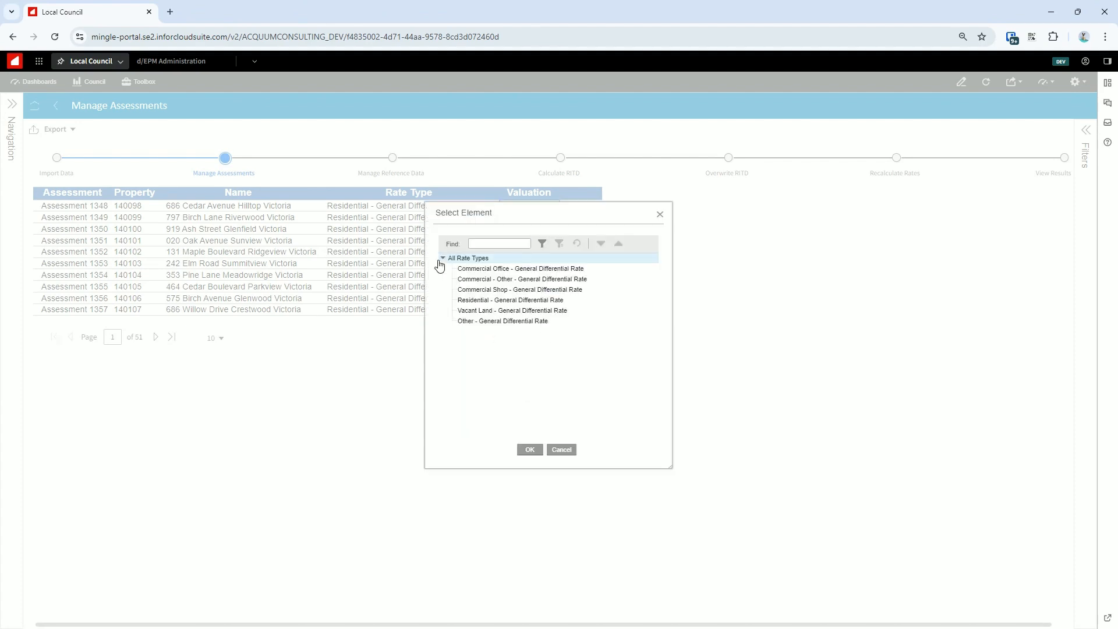
{"action": "double_click", "coordinate": [481, 300]}
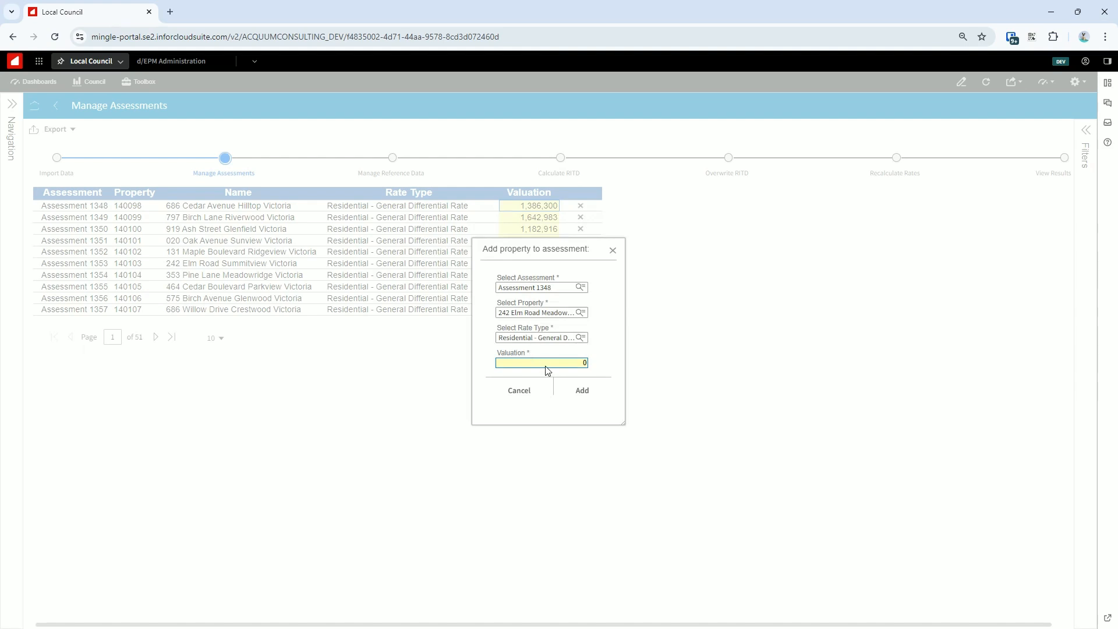
{"action": "left_click", "coordinate": [547, 365]}
{"action": "type", "text": "900000"}
{"action": "key", "text": "Return"}
{"action": "left_click", "coordinate": [582, 391]}
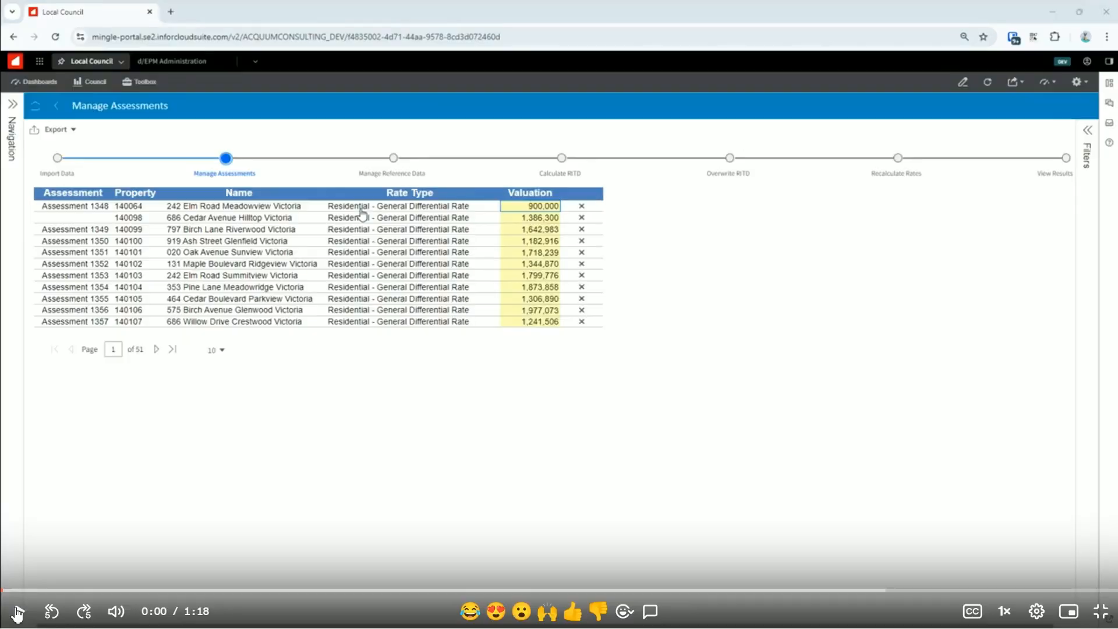
{"action": "left_click", "coordinate": [18, 612]}
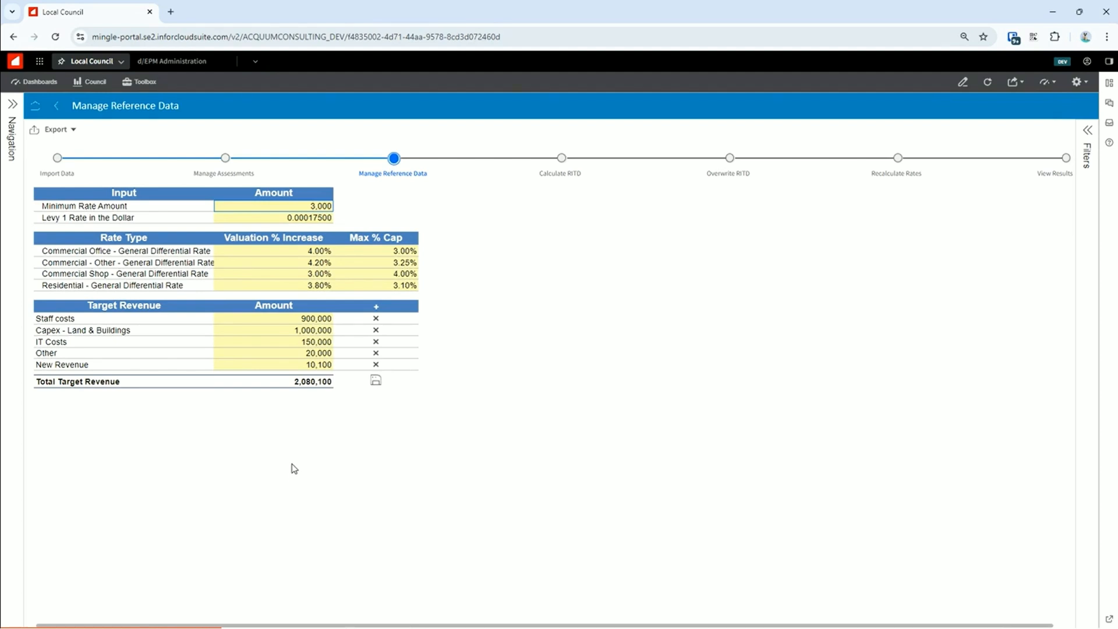
{"action": "left_click", "coordinate": [240, 221]}
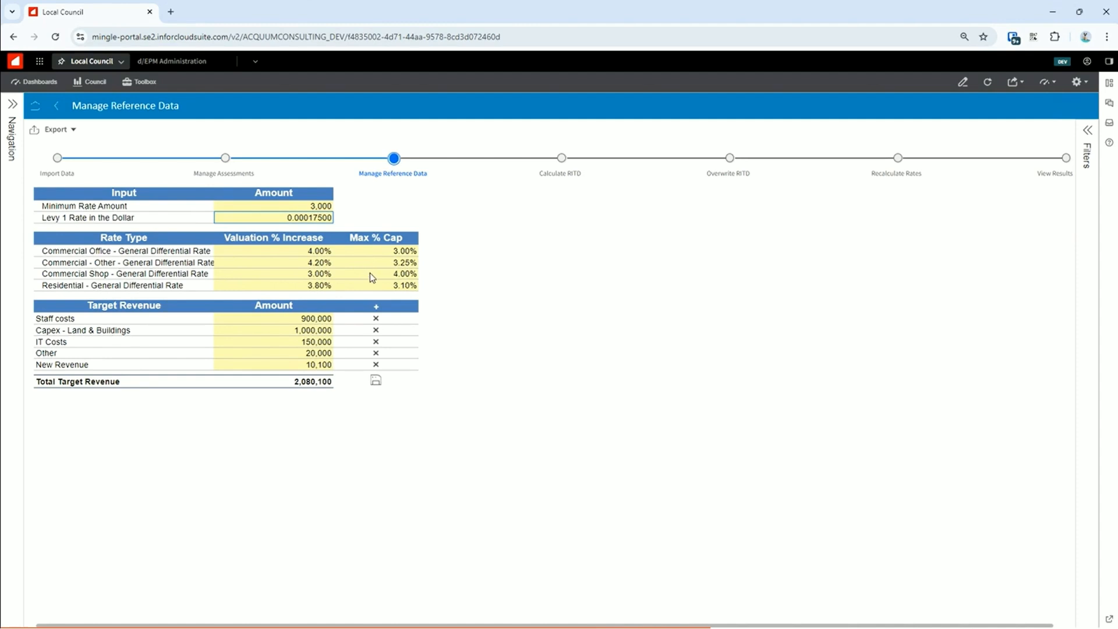
{"action": "left_click", "coordinate": [370, 289]}
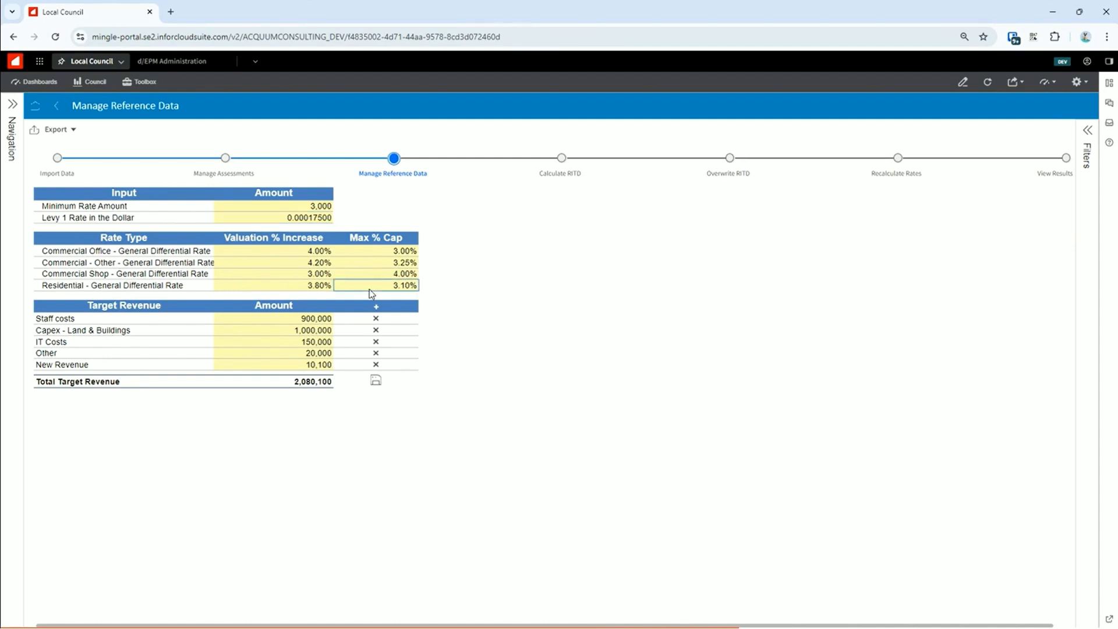
{"action": "left_click", "coordinate": [304, 319]}
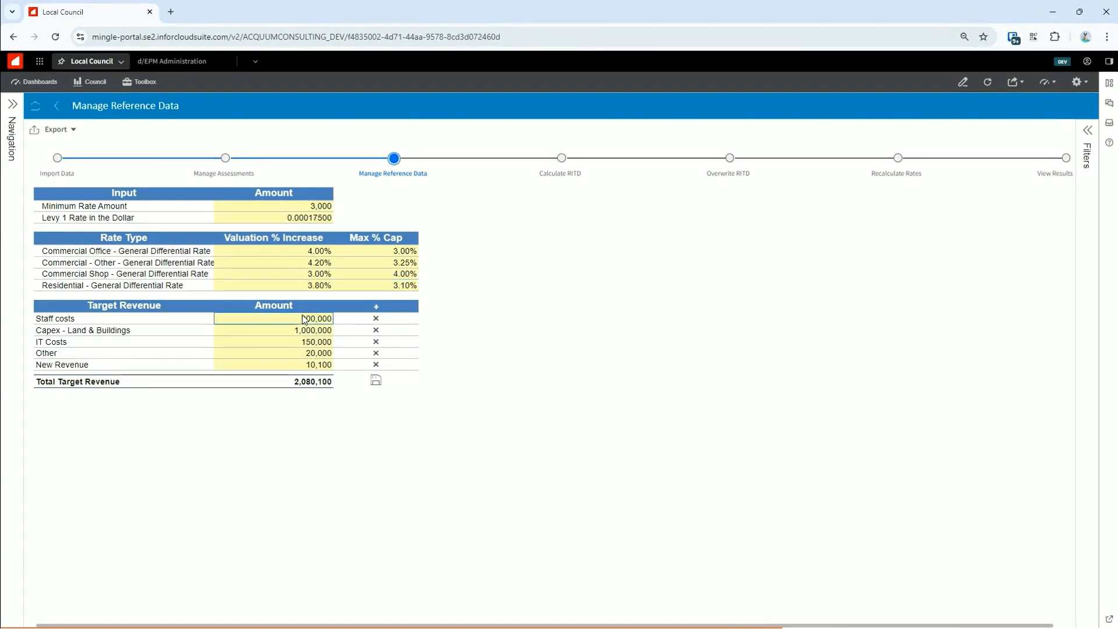
Step: Add a new target revenue line with an amount of 1000 and save the target revenue
{"action": "left_click", "coordinate": [376, 307]}
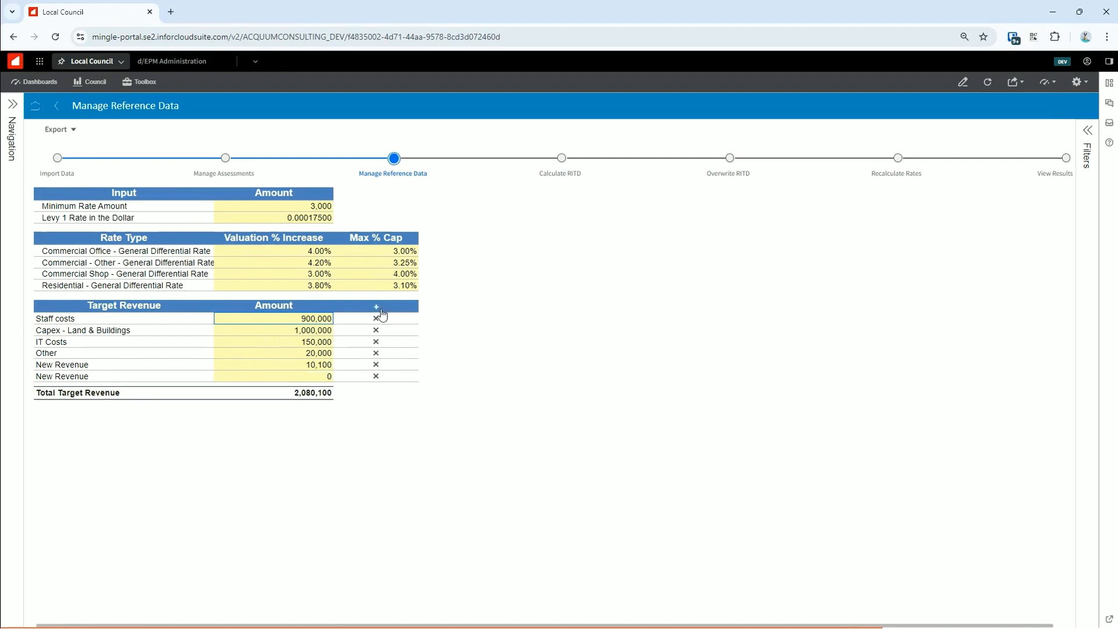
{"action": "left_click", "coordinate": [298, 377]}
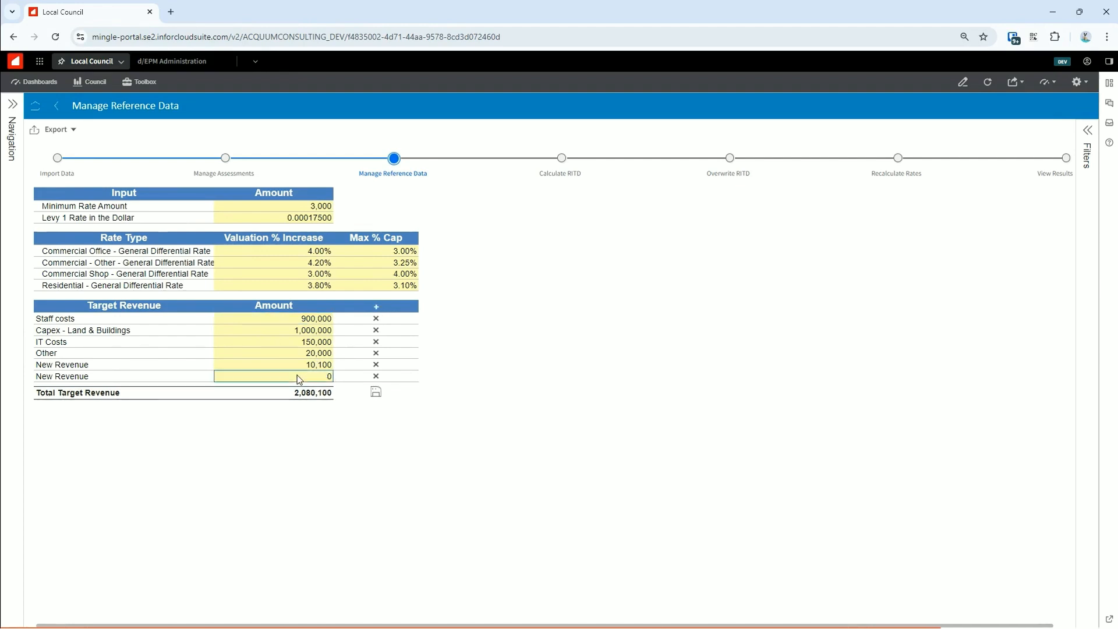
{"action": "type", "text": "1000"}
{"action": "key", "text": "Return"}
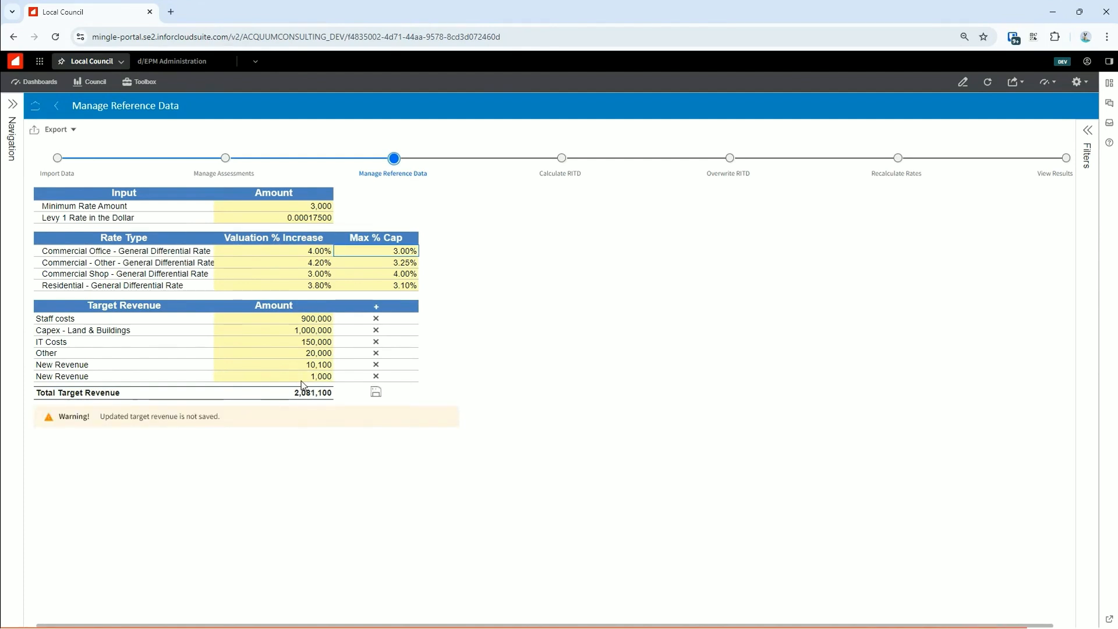
{"action": "left_click", "coordinate": [380, 396]}
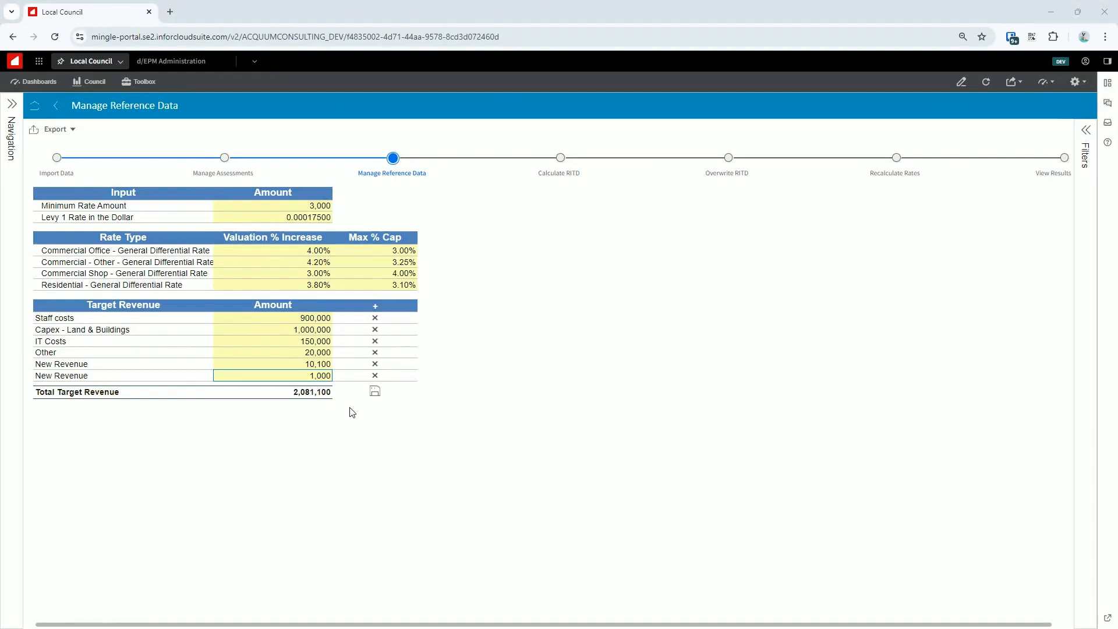
Step: In Calculate RITD, set the weight of Residential - General Differential Rate to 2 and save the change
{"action": "left_click", "coordinate": [562, 179]}
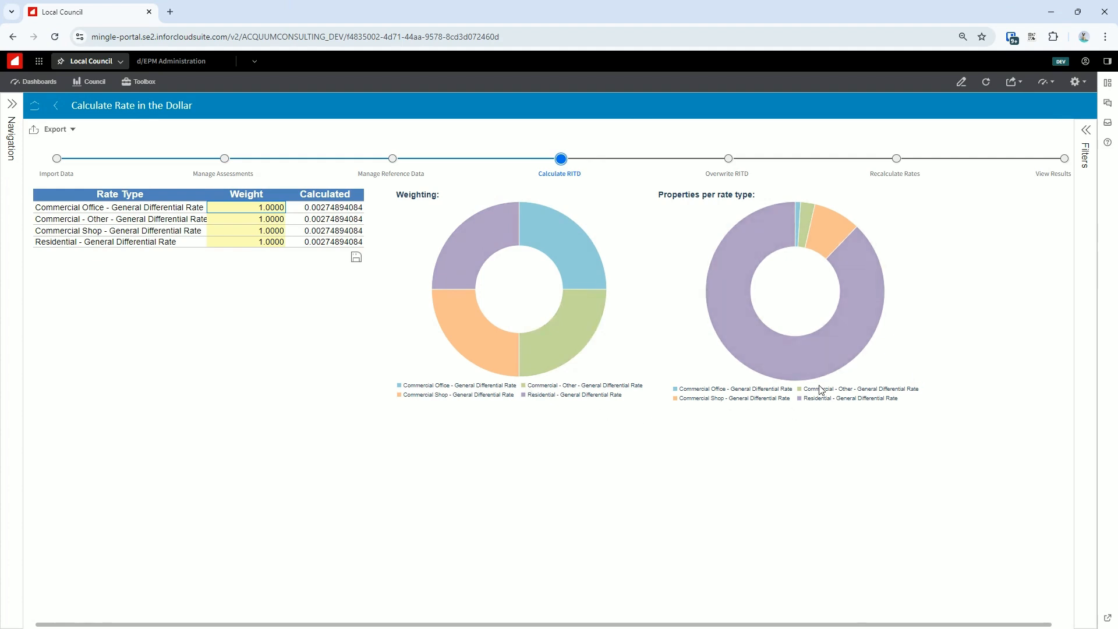
{"action": "mouse_move", "coordinate": [864, 336]}
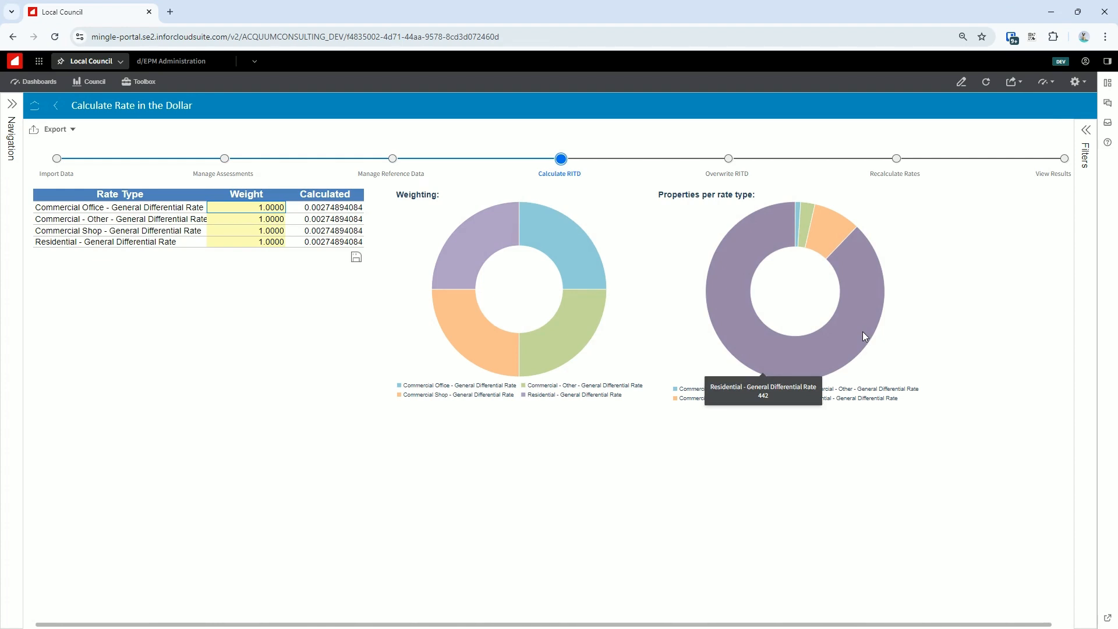
{"action": "mouse_move", "coordinate": [591, 336]}
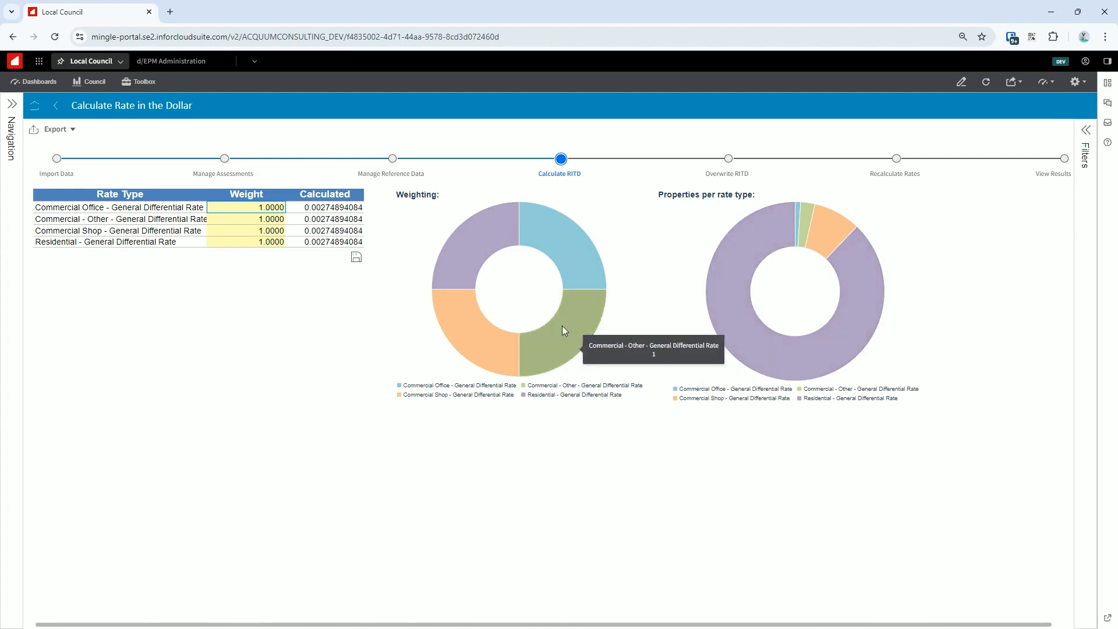
{"action": "mouse_move", "coordinate": [547, 256]}
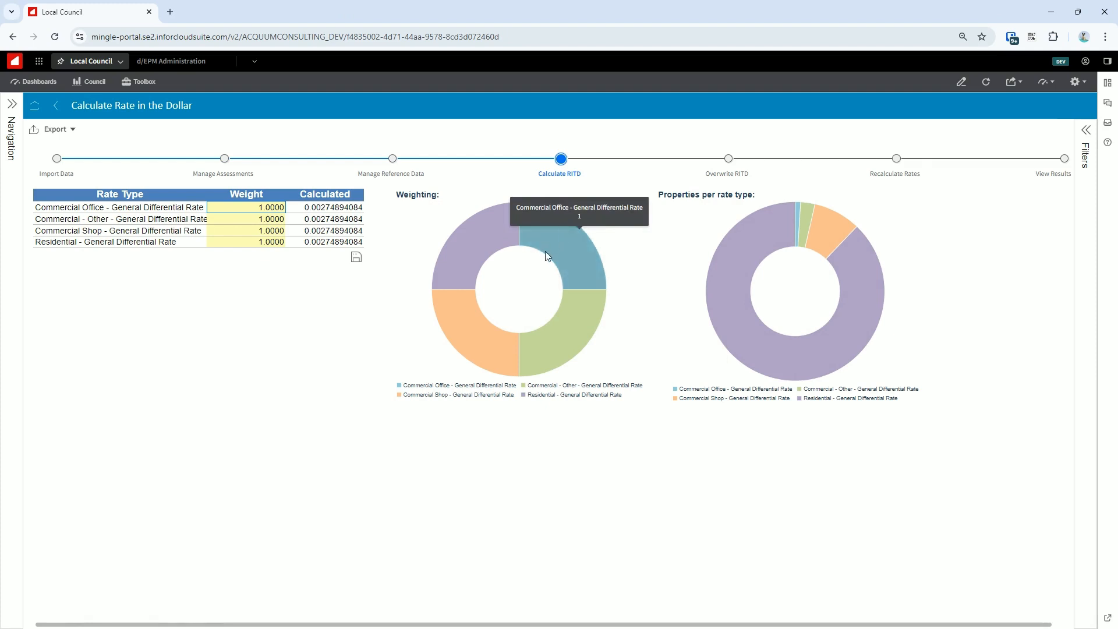
{"action": "left_click", "coordinate": [262, 242]}
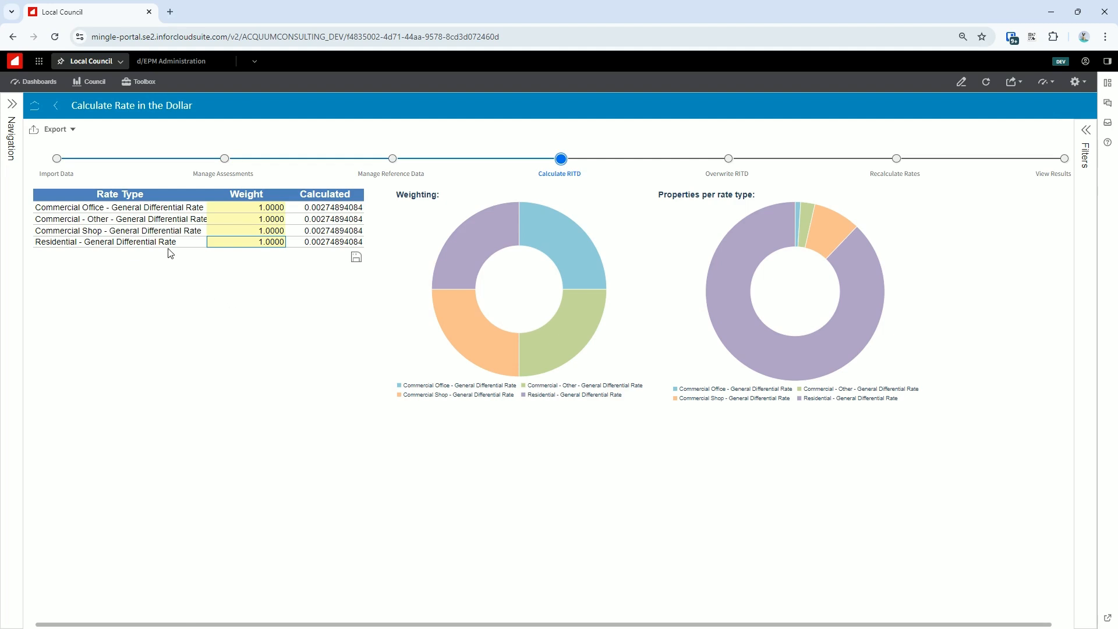
{"action": "double_click", "coordinate": [219, 244]}
{"action": "type", "text": "2"}
{"action": "key", "text": "Return"}
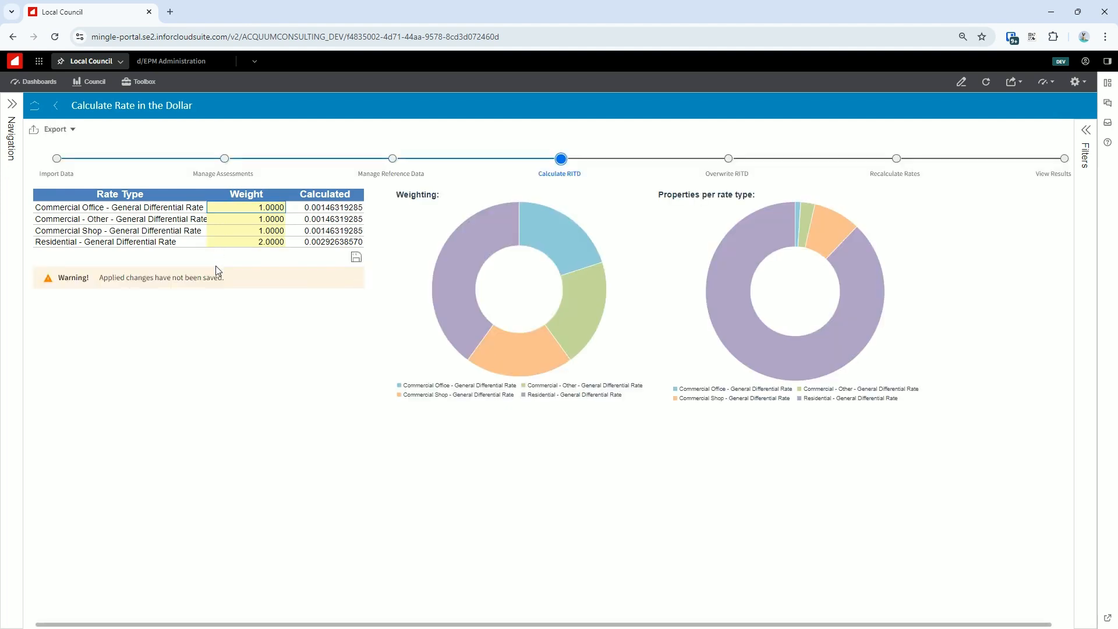
{"action": "left_click", "coordinate": [354, 265]}
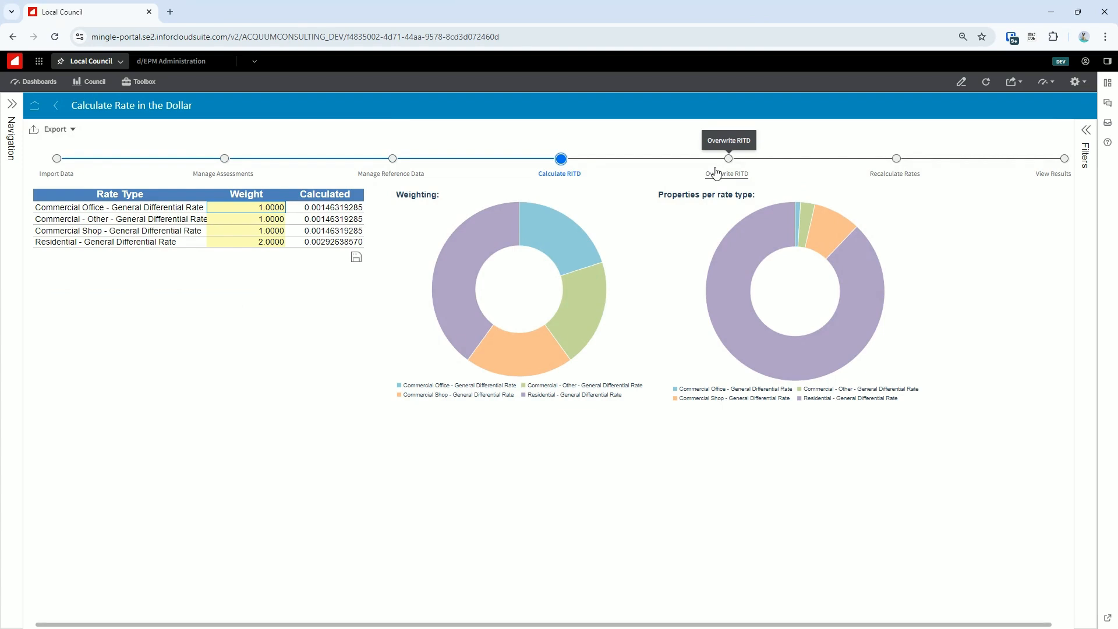
Step: Recalculate the rates for FY2025/2026 in Scenario 1 and close the processing log
{"action": "left_click", "coordinate": [888, 175]}
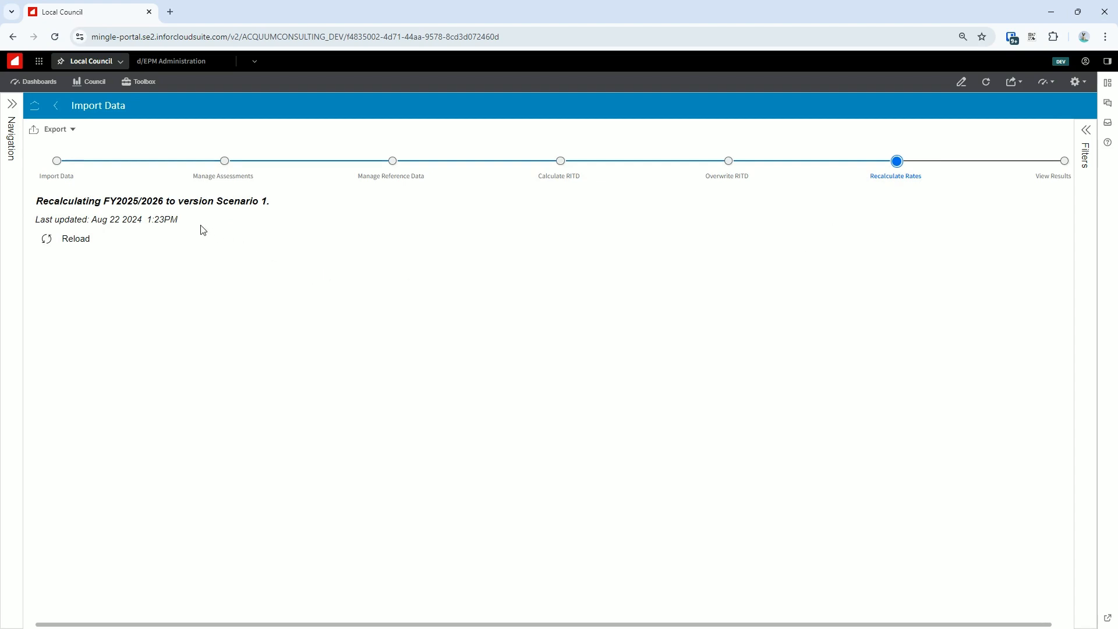
{"action": "left_click", "coordinate": [82, 245]}
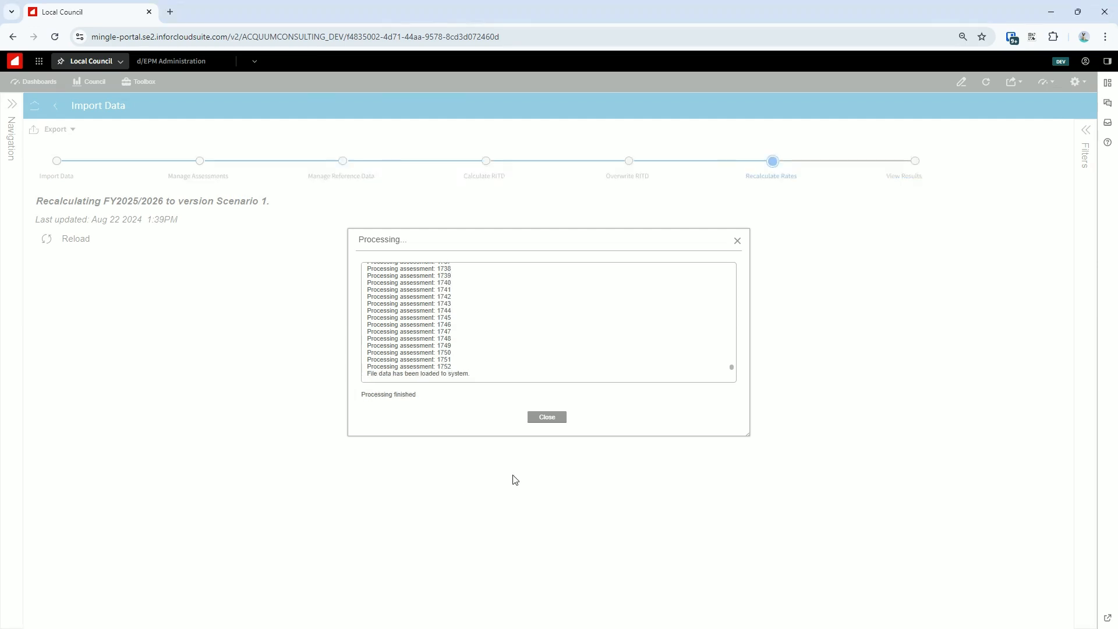
{"action": "left_click", "coordinate": [559, 419]}
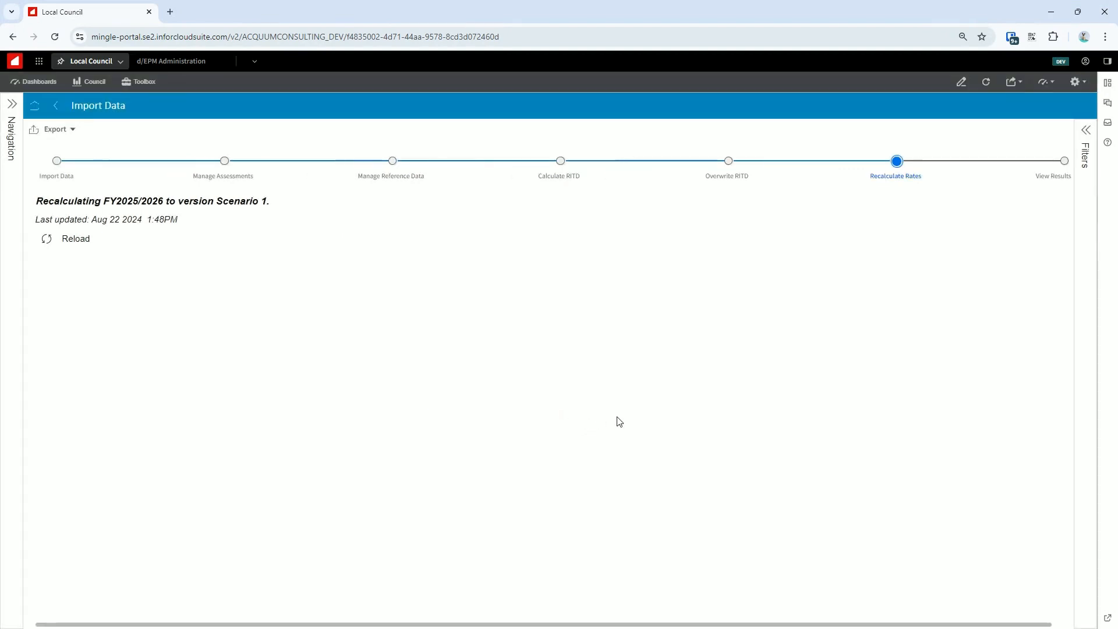
Step: View the results and examine the rates dashboard's chart by rate type
{"action": "left_click", "coordinate": [1053, 178]}
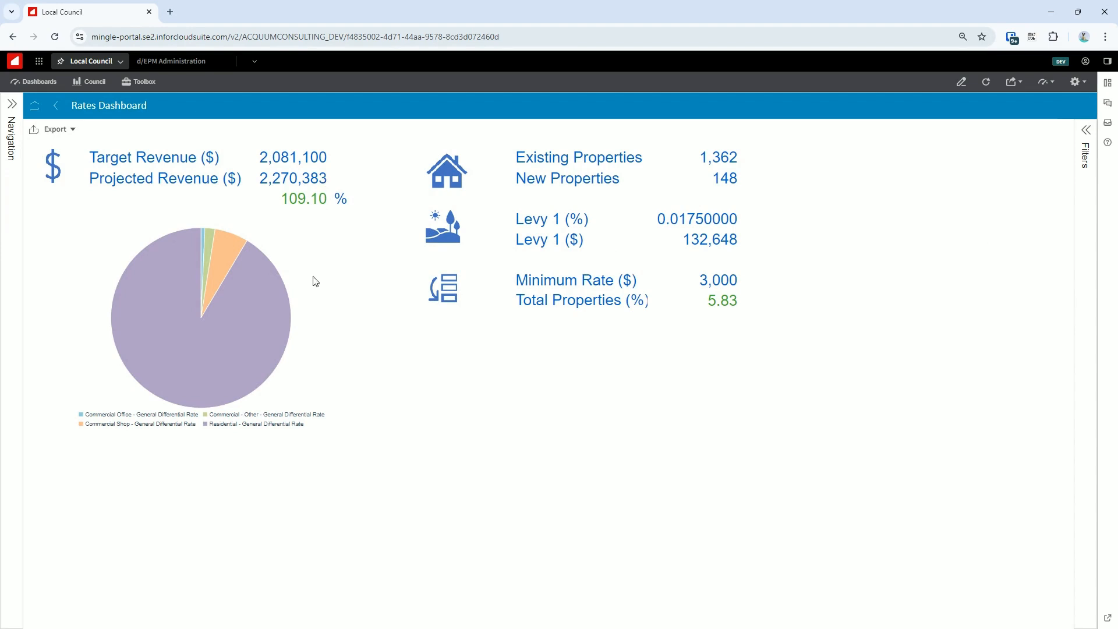
{"action": "mouse_move", "coordinate": [142, 340]}
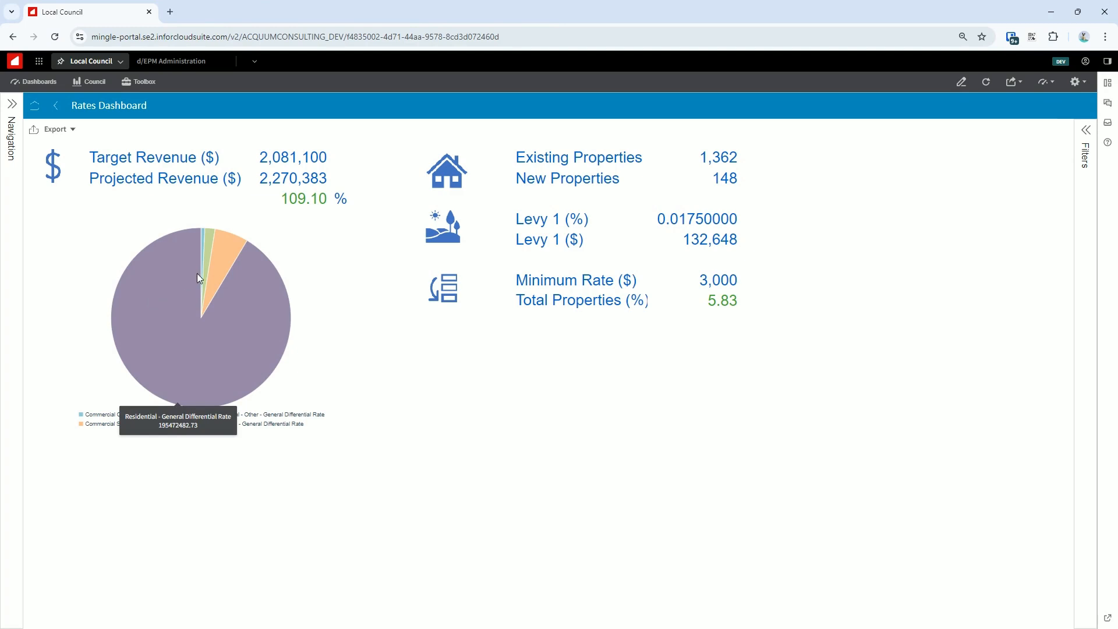
{"action": "mouse_move", "coordinate": [215, 273]}
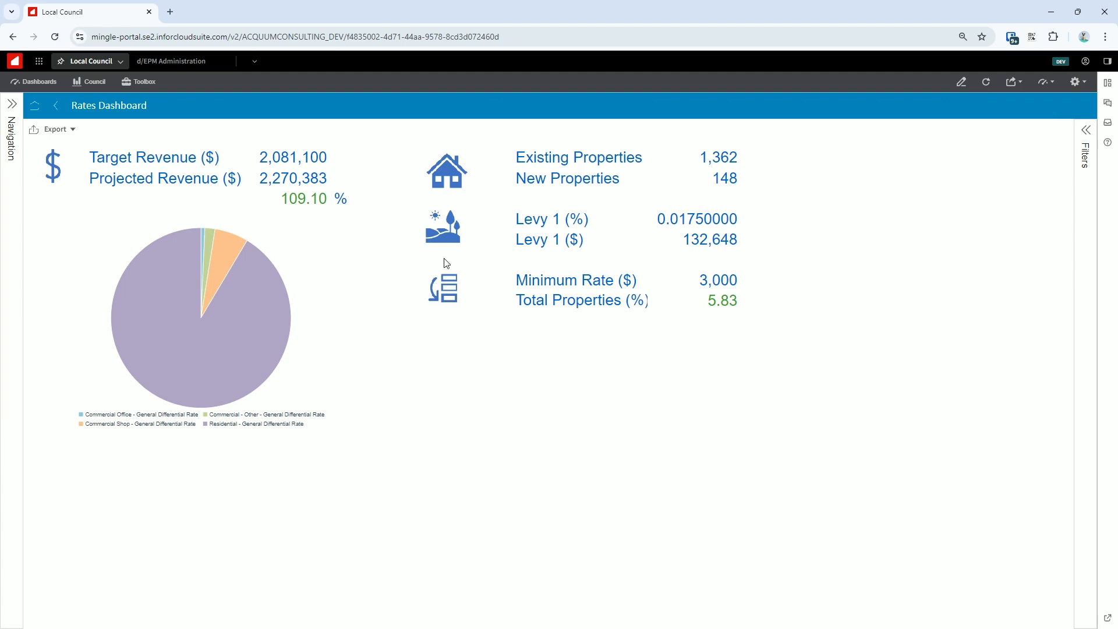
Step: Open the Detailed Report and examine the valuation, rate charge, levy and total charge of each property
{"action": "left_click", "coordinate": [11, 105]}
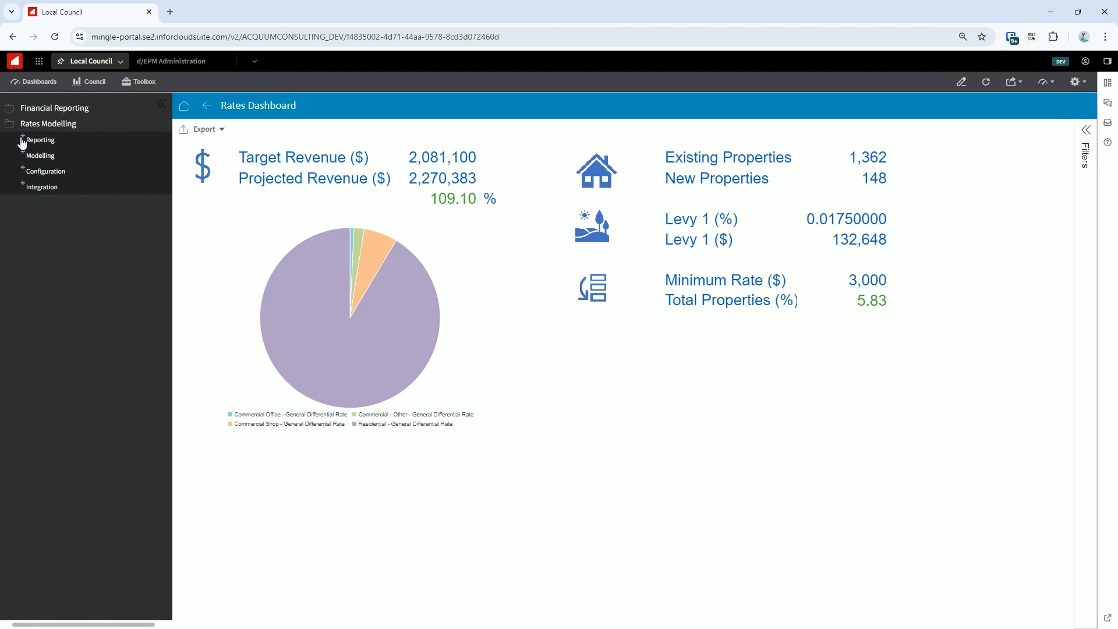
{"action": "left_click", "coordinate": [23, 140]}
{"action": "left_click", "coordinate": [39, 172]}
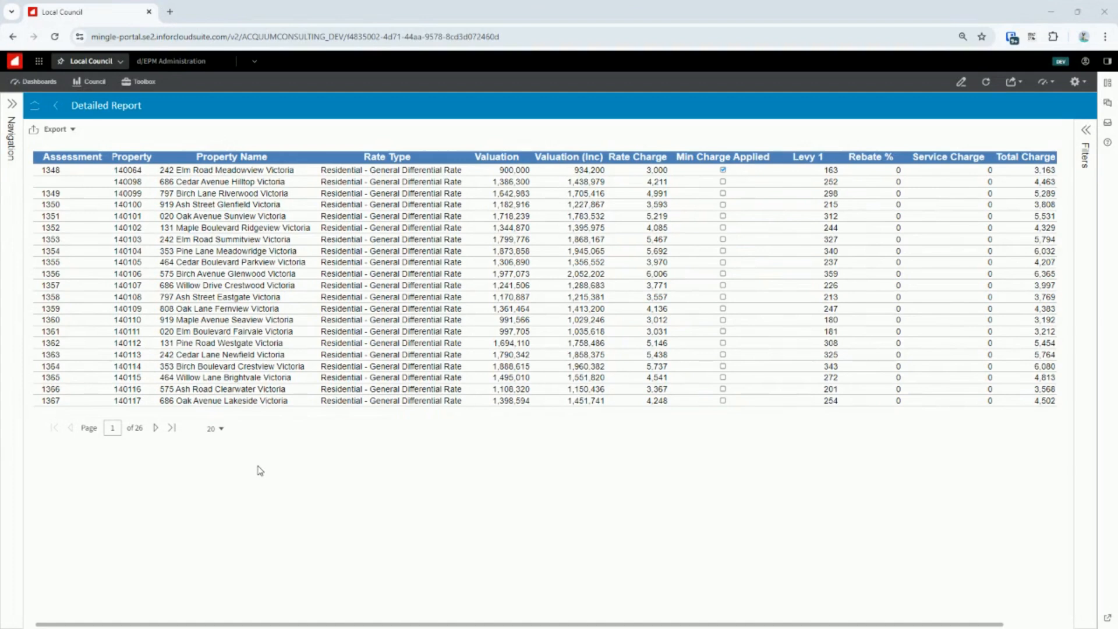
Step: Copy the entire FY2025/2026 version from Scenario 1 to Scenario 2 and close the processing log
{"action": "left_click", "coordinate": [11, 109]}
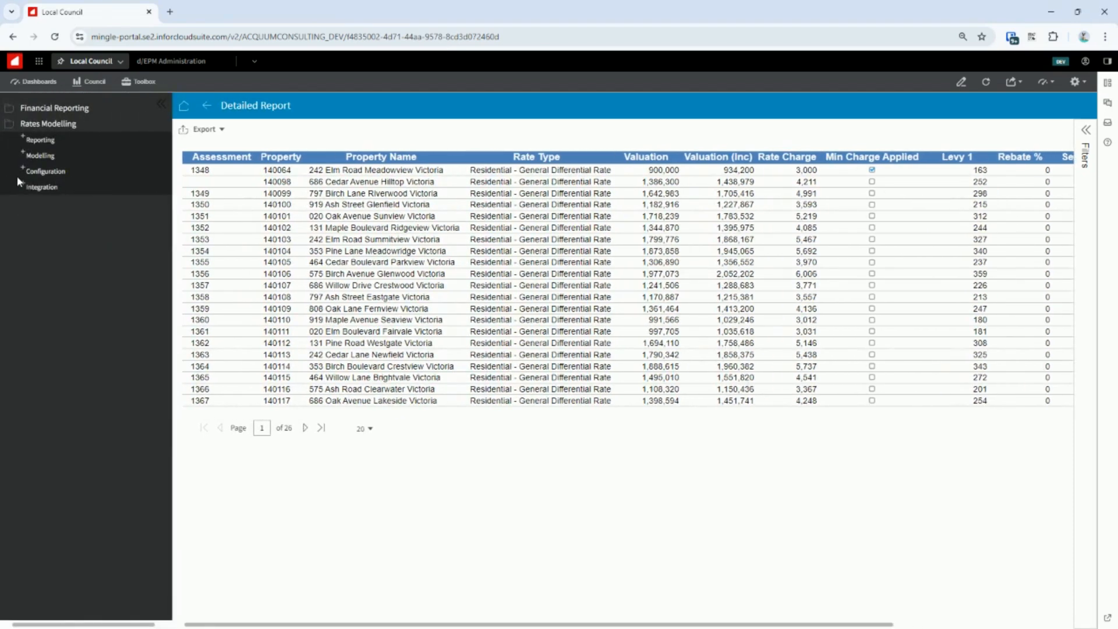
{"action": "left_click", "coordinate": [23, 171]}
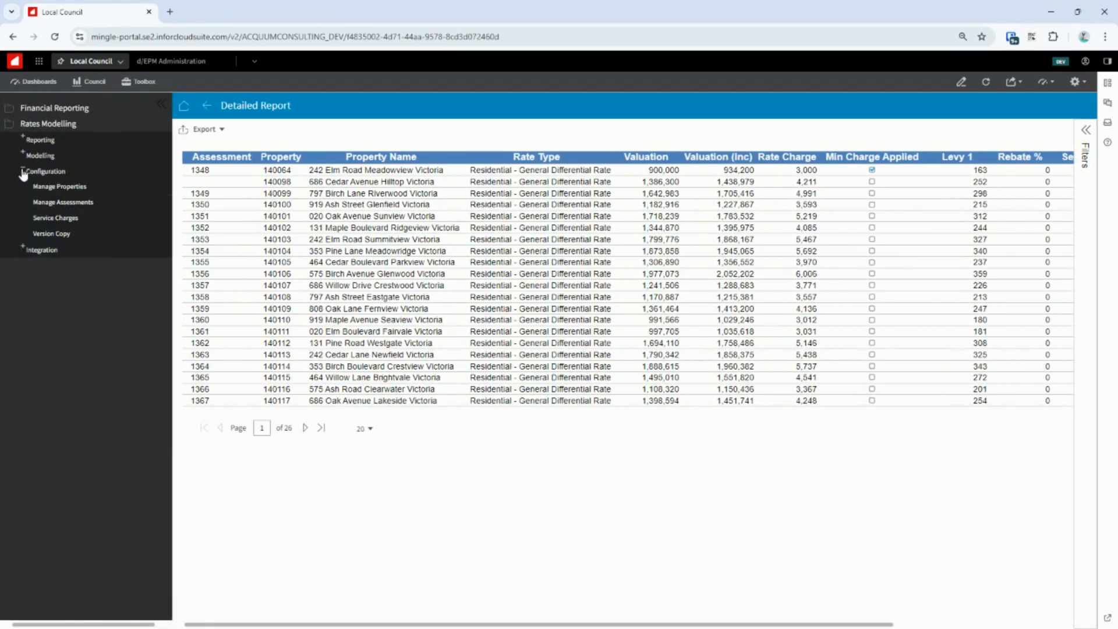
{"action": "left_click", "coordinate": [43, 233]}
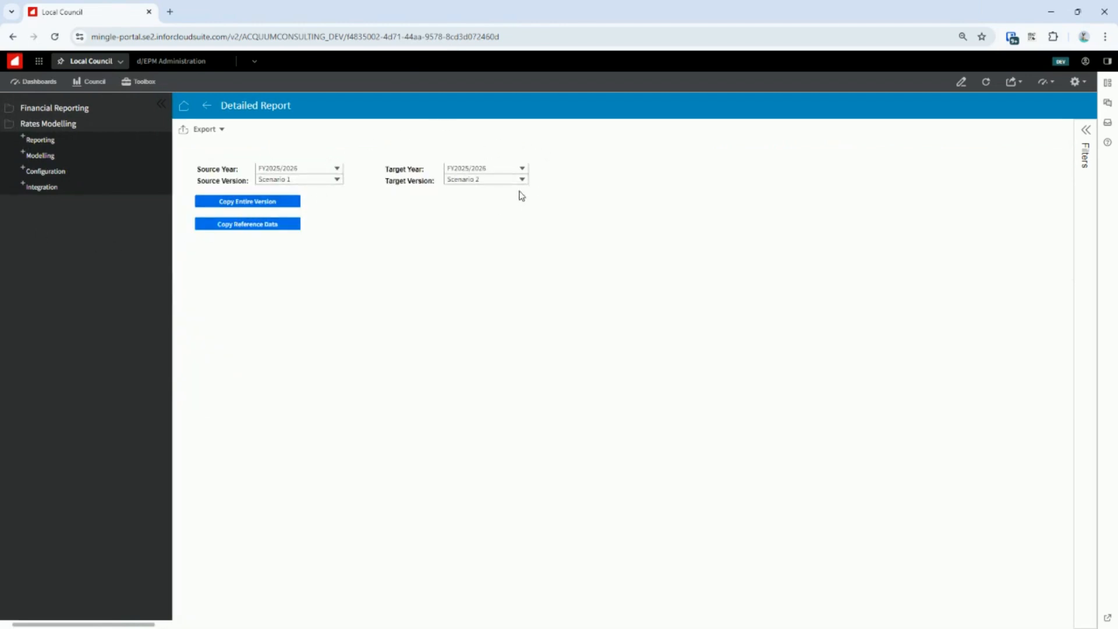
{"action": "left_click", "coordinate": [293, 204]}
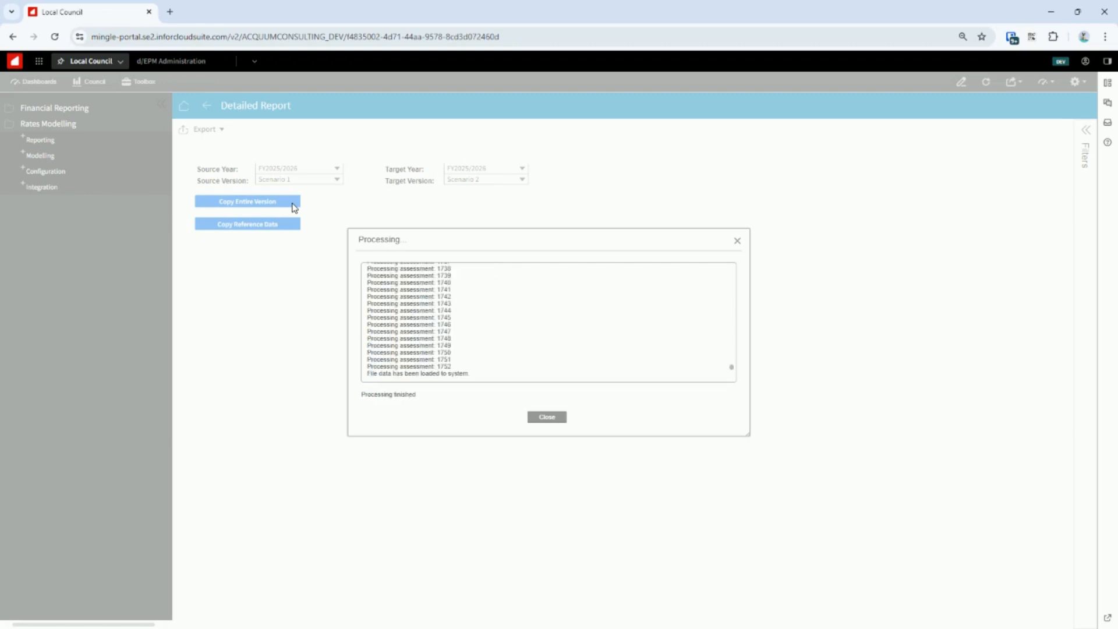
{"action": "left_click", "coordinate": [558, 418]}
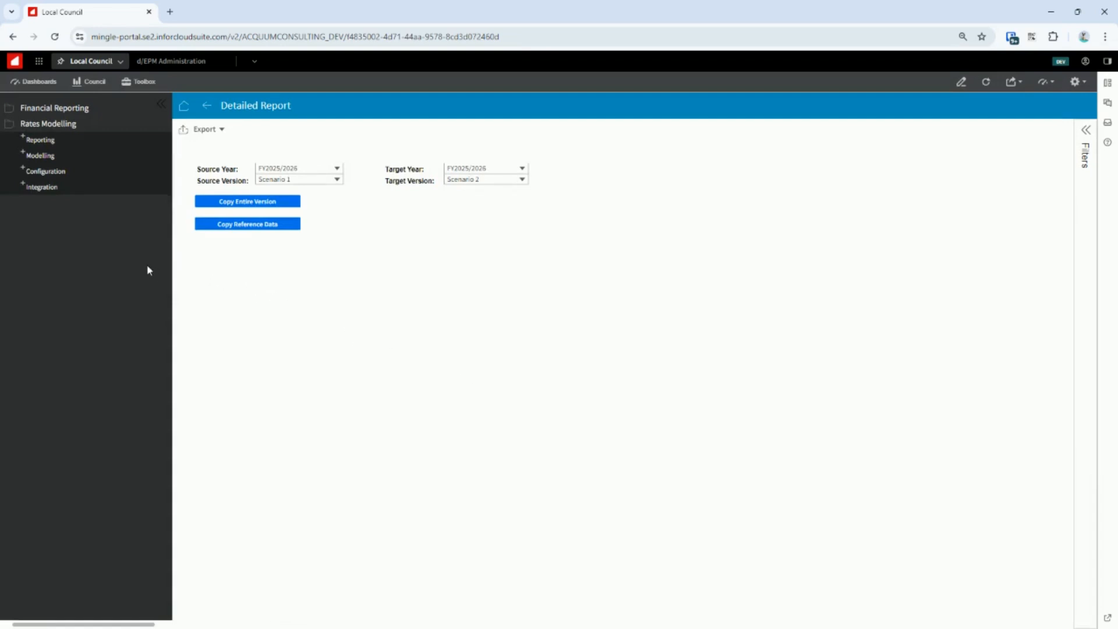
Step: Open Manage Reference Data and set the Comparative Version 1 filter to Scenario 2
{"action": "left_click", "coordinate": [22, 153]}
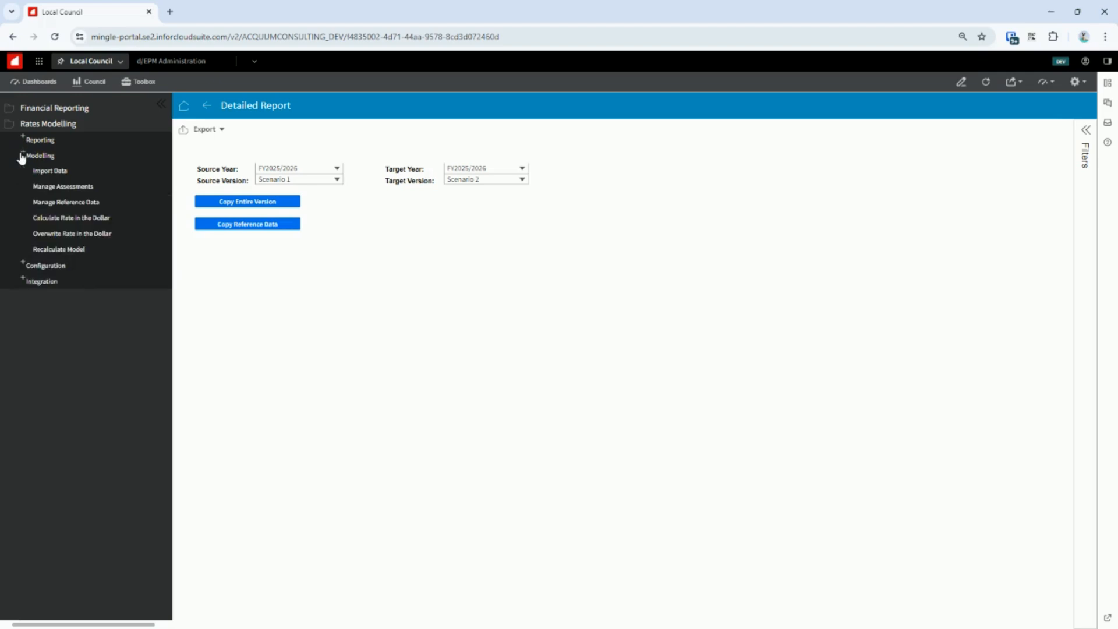
{"action": "left_click", "coordinate": [40, 204]}
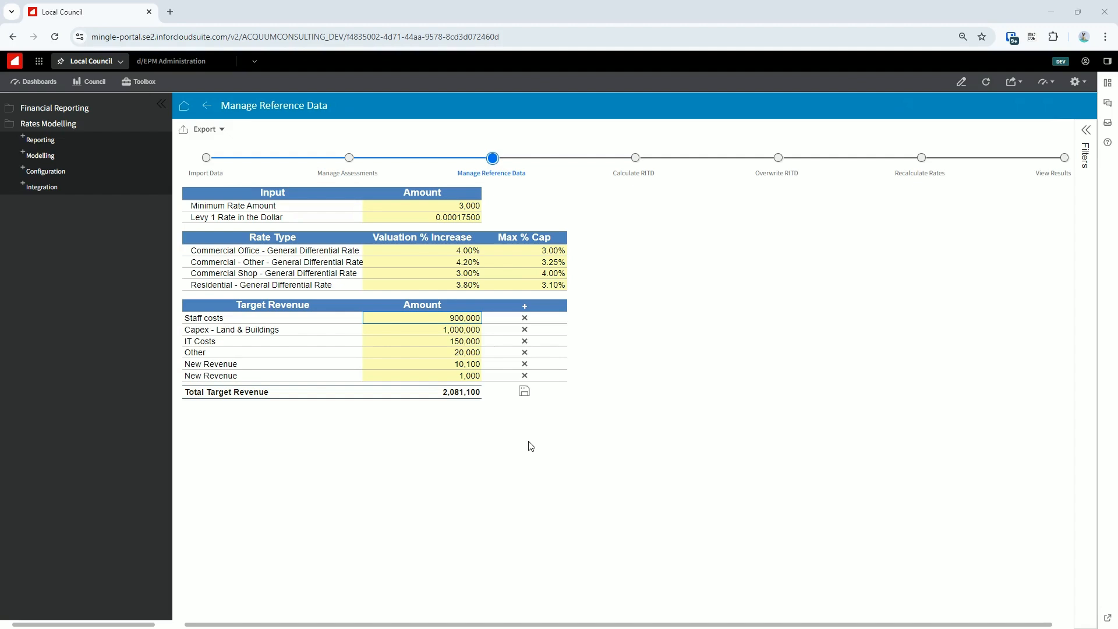
{"action": "left_click", "coordinate": [1087, 139]}
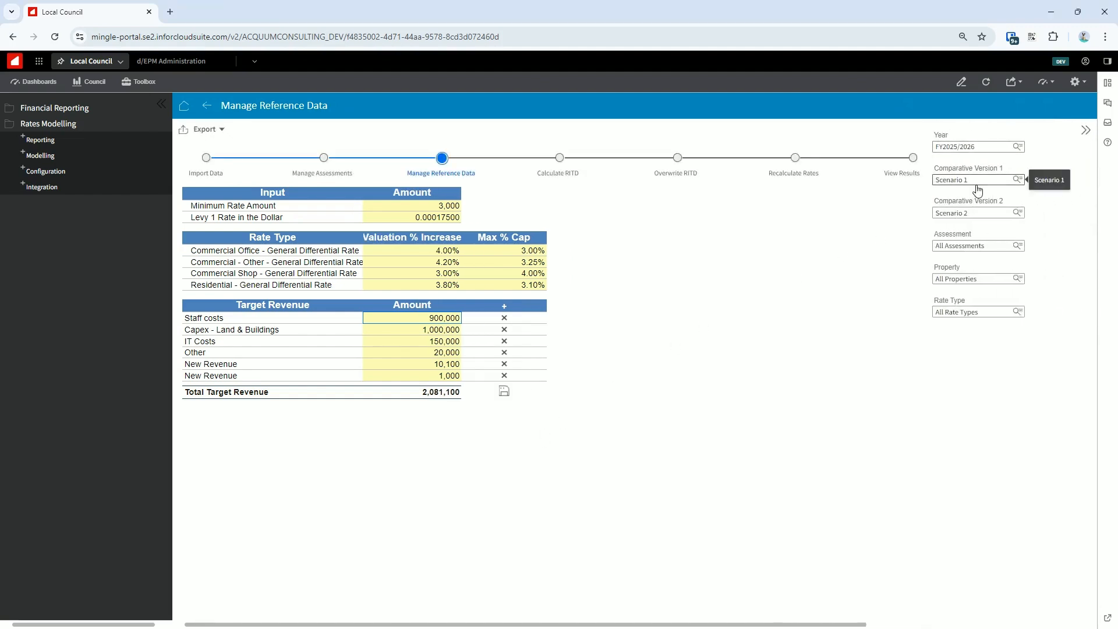
{"action": "left_click", "coordinate": [1018, 180]}
{"action": "left_click", "coordinate": [494, 272]}
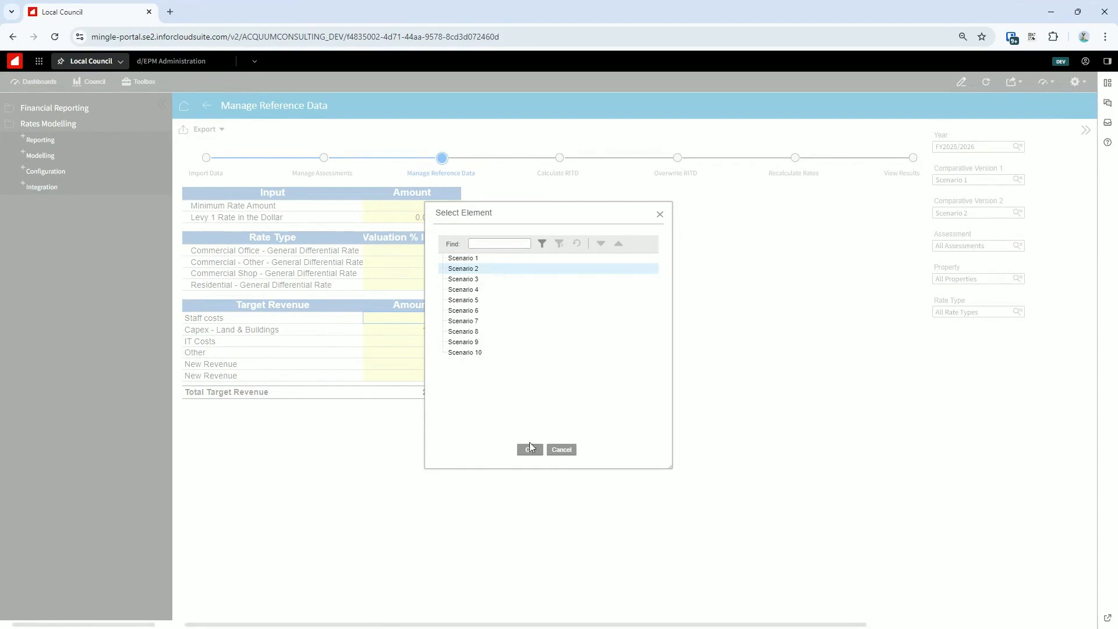
{"action": "left_click", "coordinate": [531, 451]}
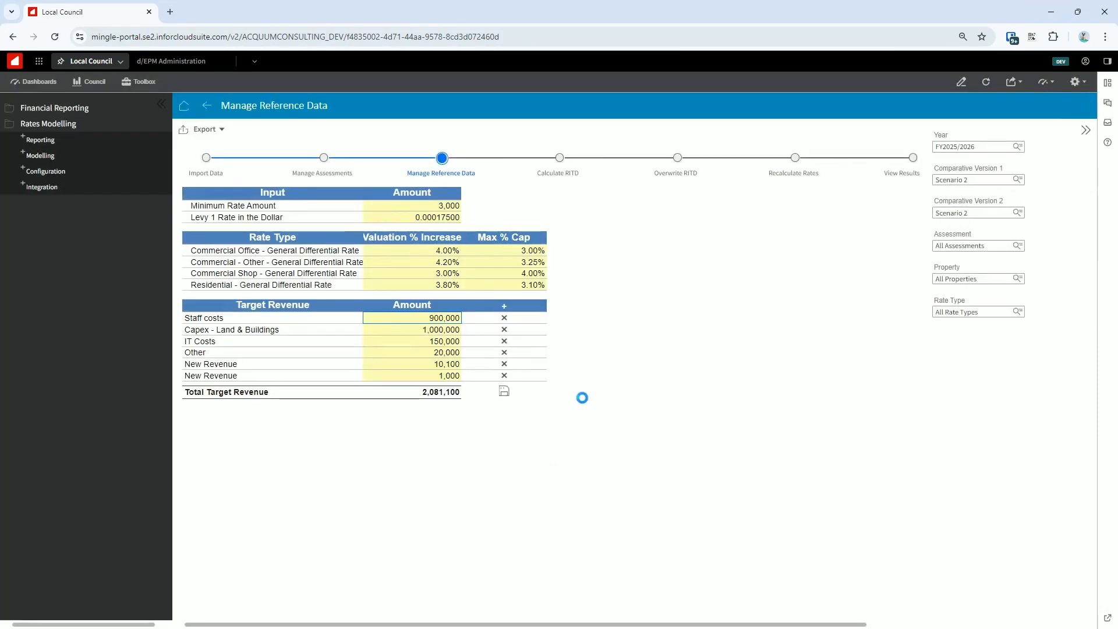
{"action": "left_click", "coordinate": [1086, 128]}
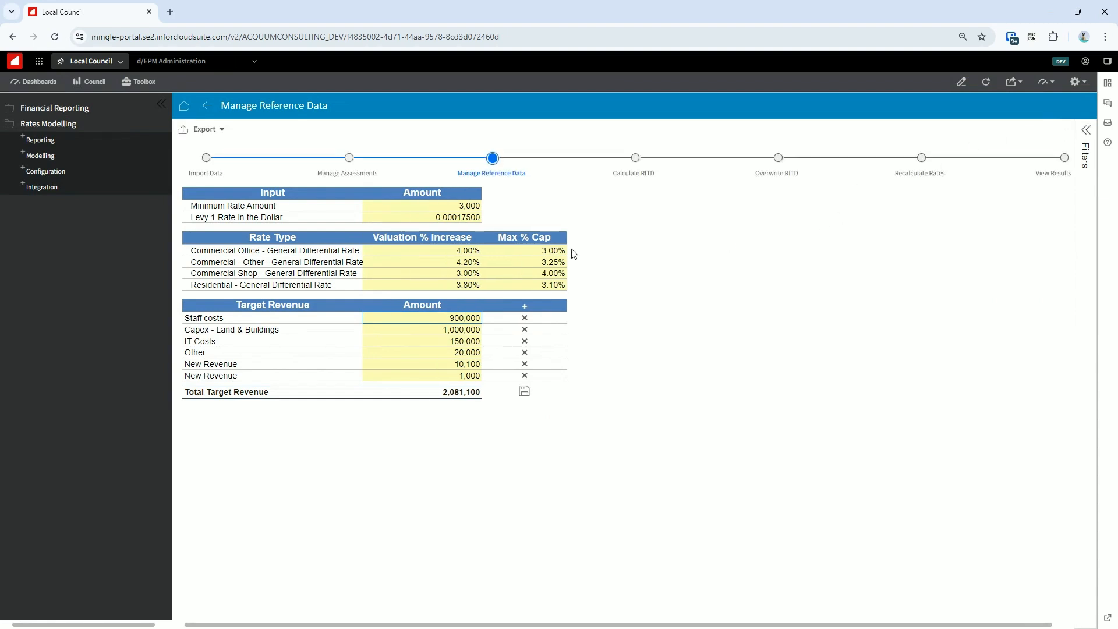
Step: Set the Minimum Rate Amount to 3500 and the valuation increase of Residential - General Differential Rate to 4%
{"action": "left_click", "coordinate": [462, 208]}
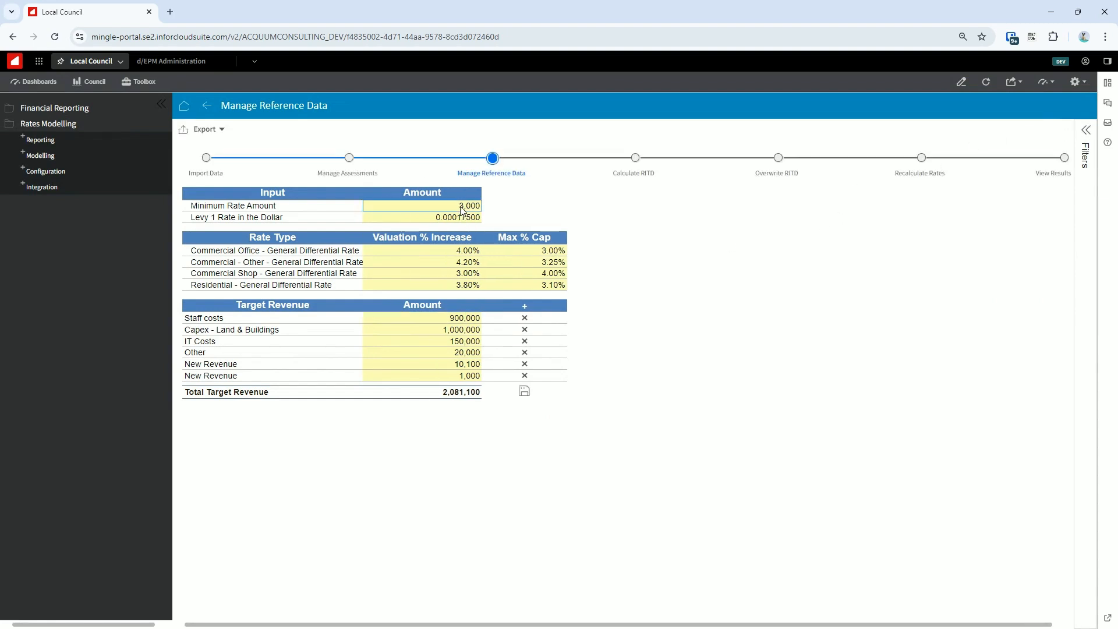
{"action": "type", "text": "3500"}
{"action": "key", "text": "Return"}
{"action": "left_click", "coordinate": [428, 286]}
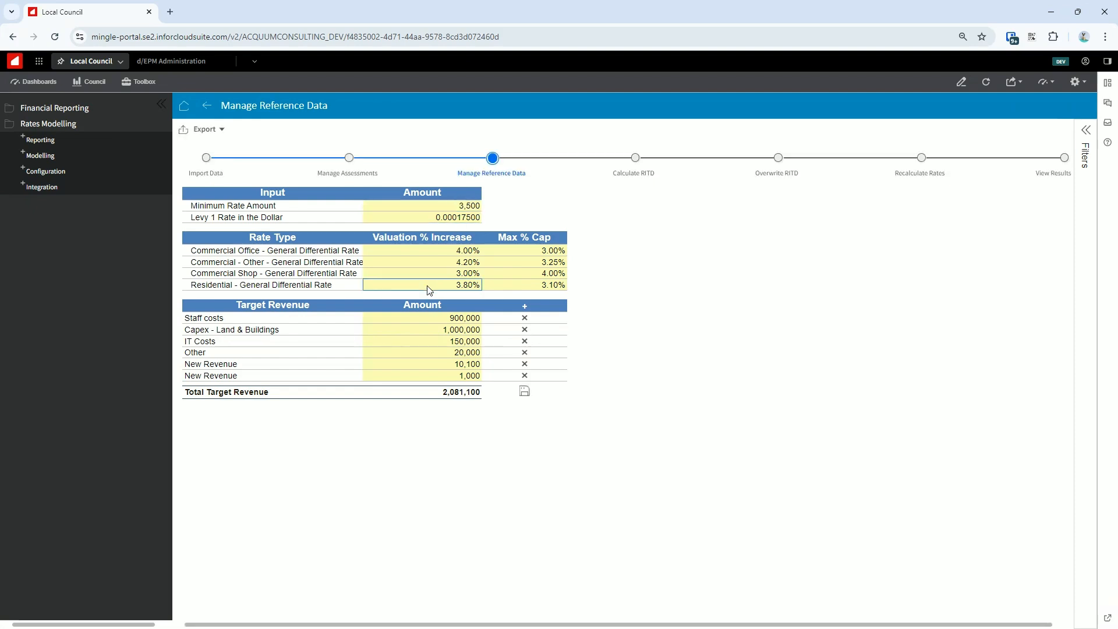
{"action": "type", "text": "4"}
{"action": "key", "text": "Return"}
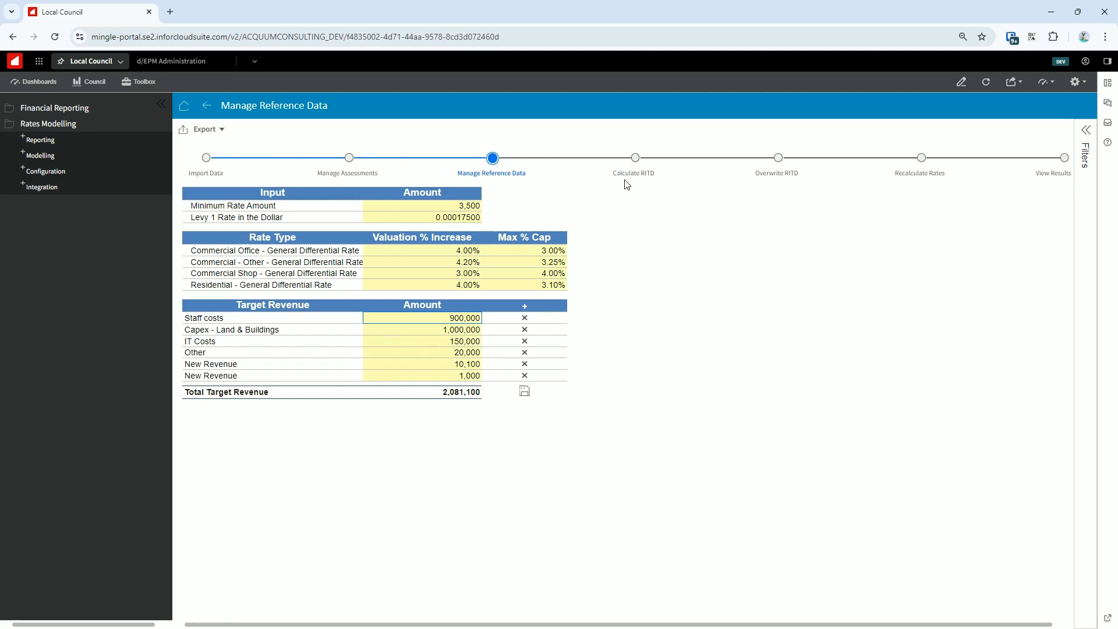
Step: In Overwrite RITD, try a different Commercial Office overwrite rate and restore it by copying the calculated rate
{"action": "left_click", "coordinate": [759, 173]}
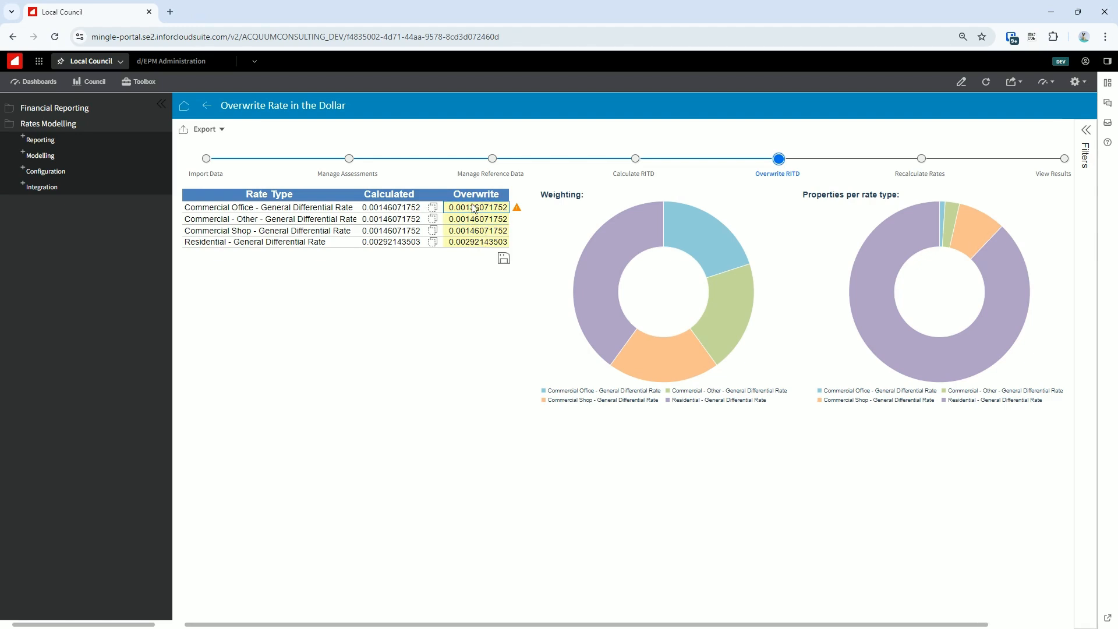
{"action": "type", "text": "0"}
{"action": "key", "text": "Return"}
{"action": "left_click", "coordinate": [434, 208]}
Step: Set the overwrite rate of Commercial Shop - General Differential Rate to 0.00156071752
{"action": "left_click", "coordinate": [473, 232]}
{"action": "double_click", "coordinate": [474, 231]}
{"action": "left_click", "coordinate": [475, 232]}
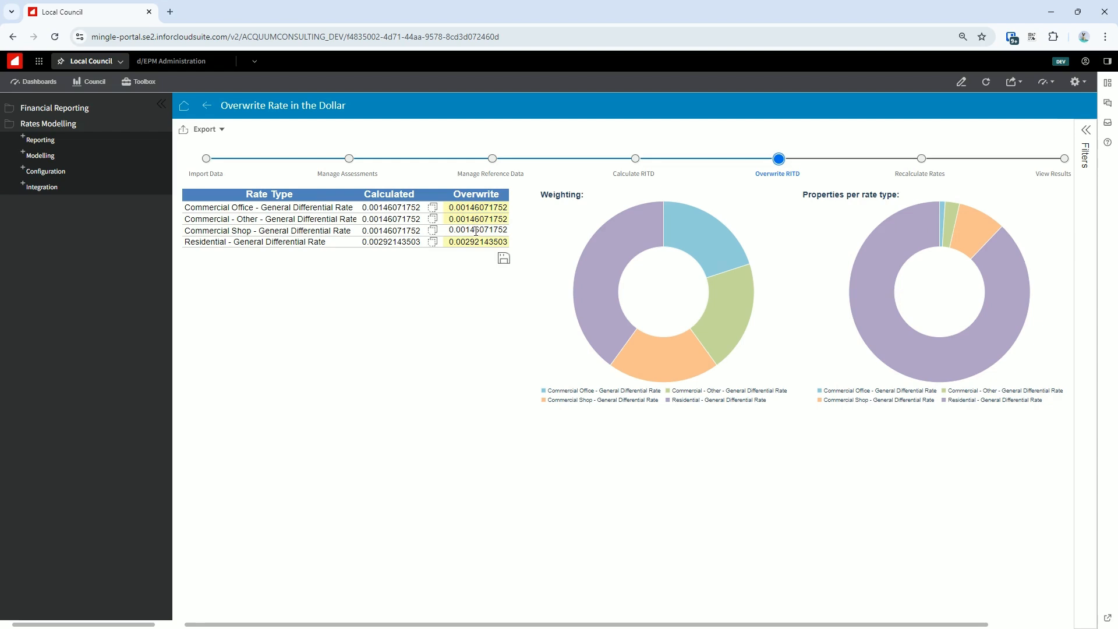
{"action": "key", "text": "BackSpace"}
{"action": "type", "text": "5"}
{"action": "key", "text": "Return"}
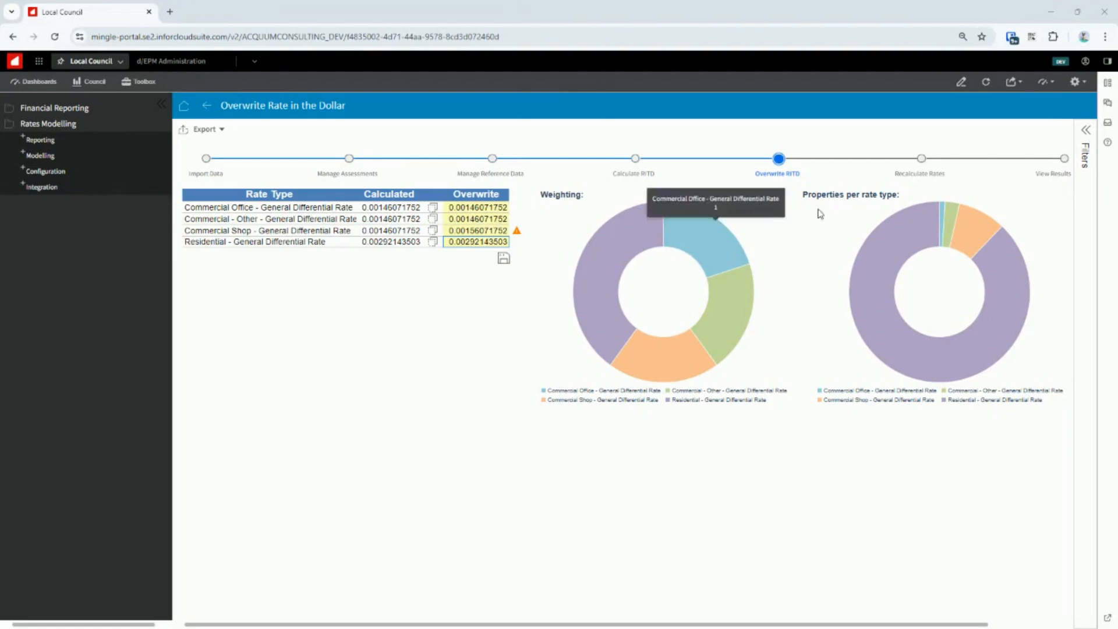
Step: Recalculate the rates for FY2025/2026 in Scenario 2 and view the results on the rates dashboard
{"action": "left_click", "coordinate": [935, 174]}
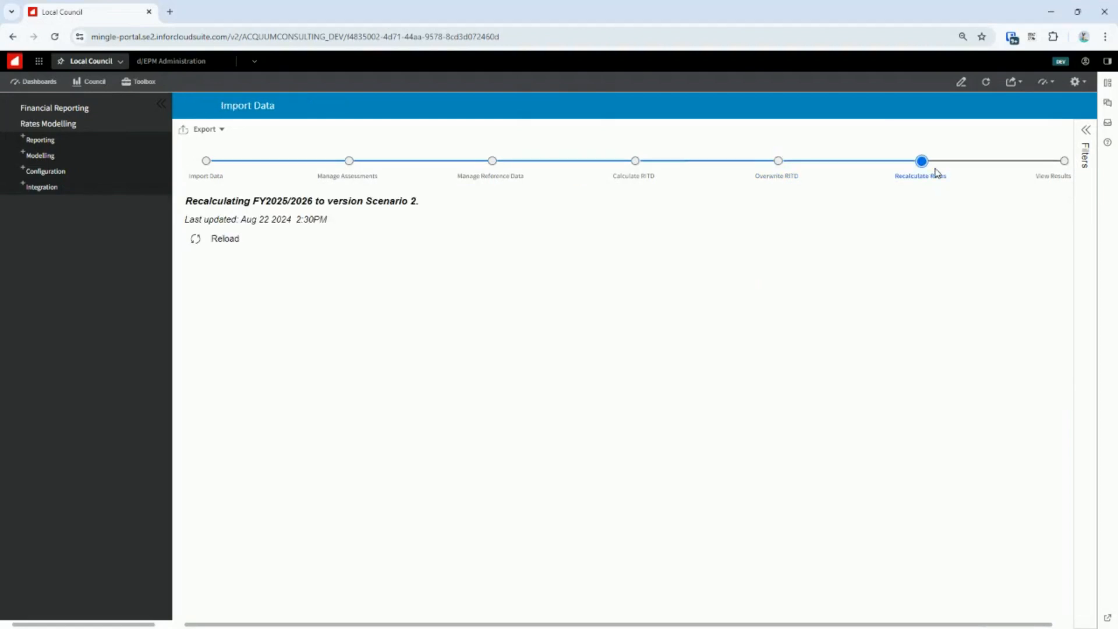
{"action": "left_click", "coordinate": [211, 241]}
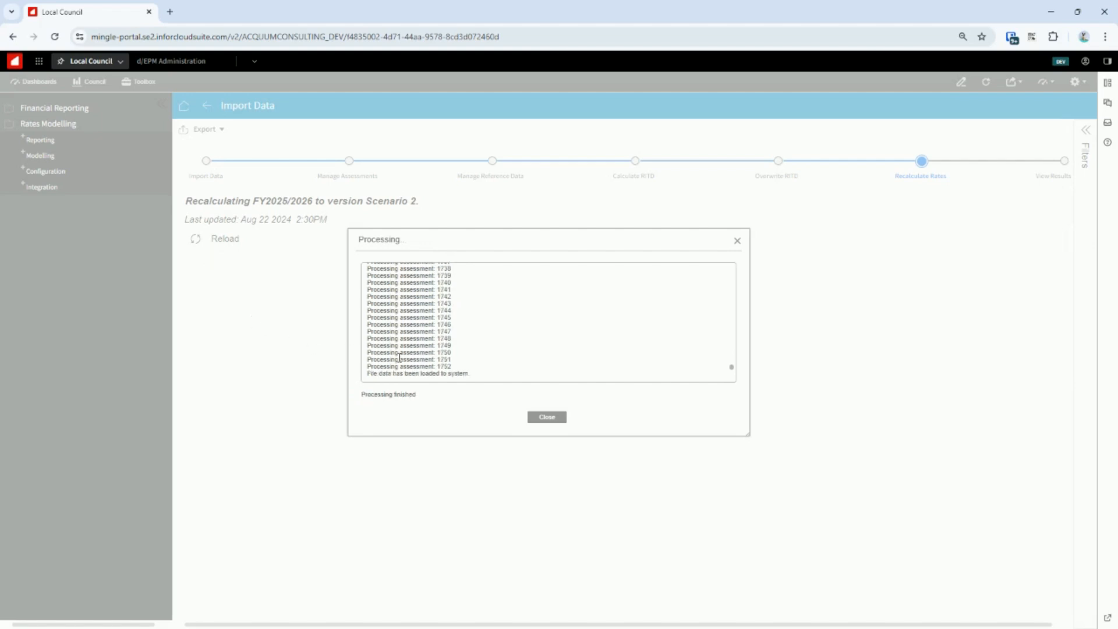
{"action": "left_click", "coordinate": [551, 417]}
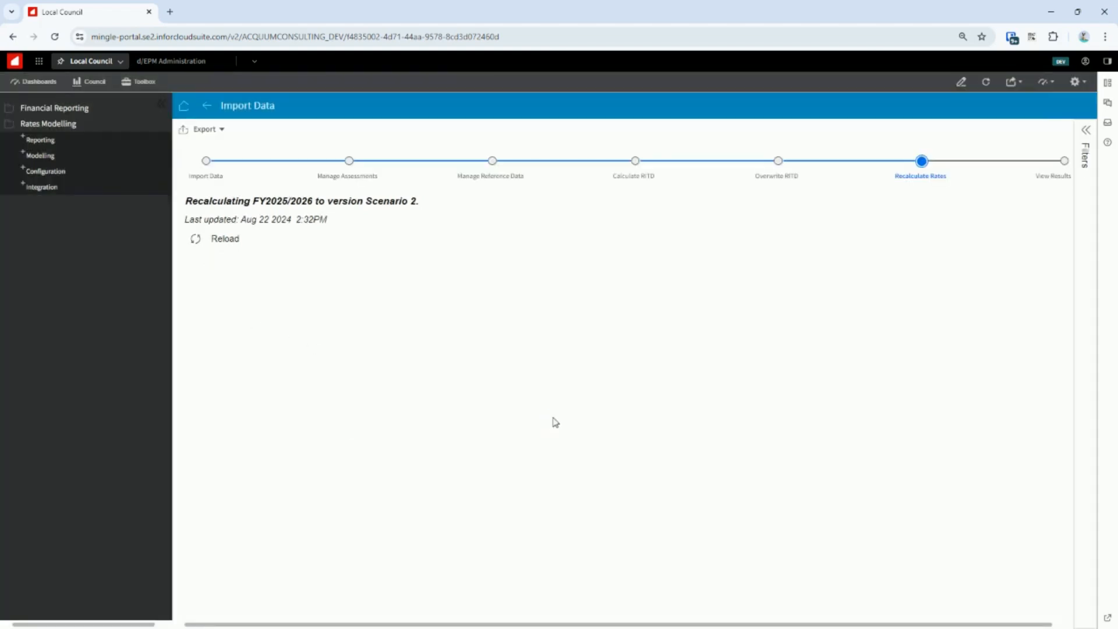
{"action": "left_click", "coordinate": [1048, 177]}
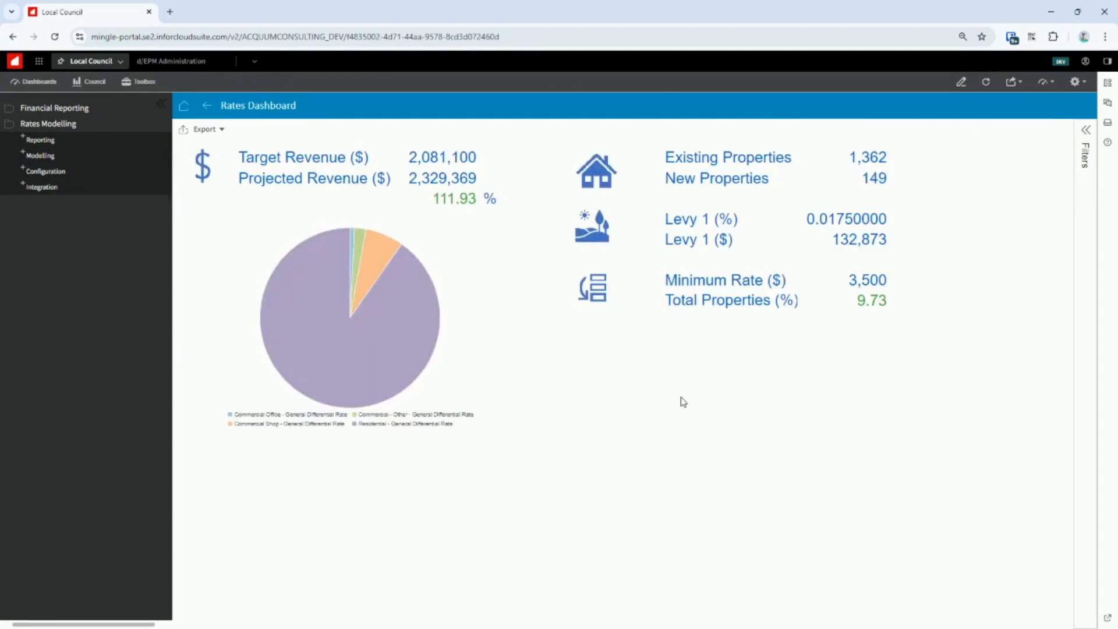
{"action": "mouse_move", "coordinate": [376, 329]}
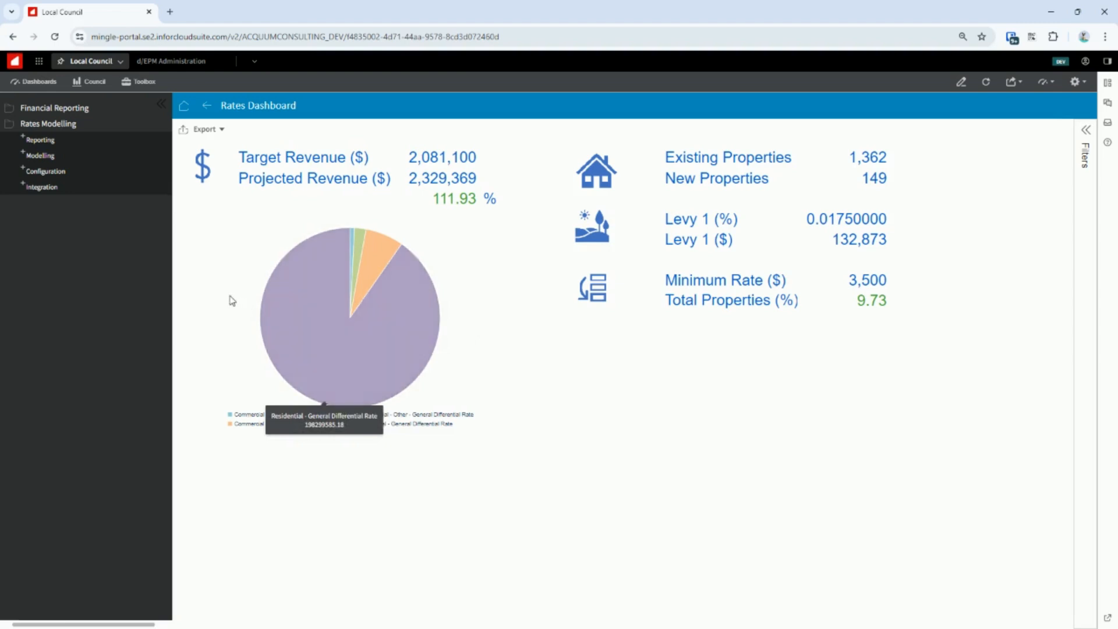
Step: Compare Scenario 1 with Scenario 2 in the Comparison Report and expand All Rate Types to examine the individual rate types
{"action": "left_click", "coordinate": [17, 135]}
{"action": "left_click", "coordinate": [35, 186]}
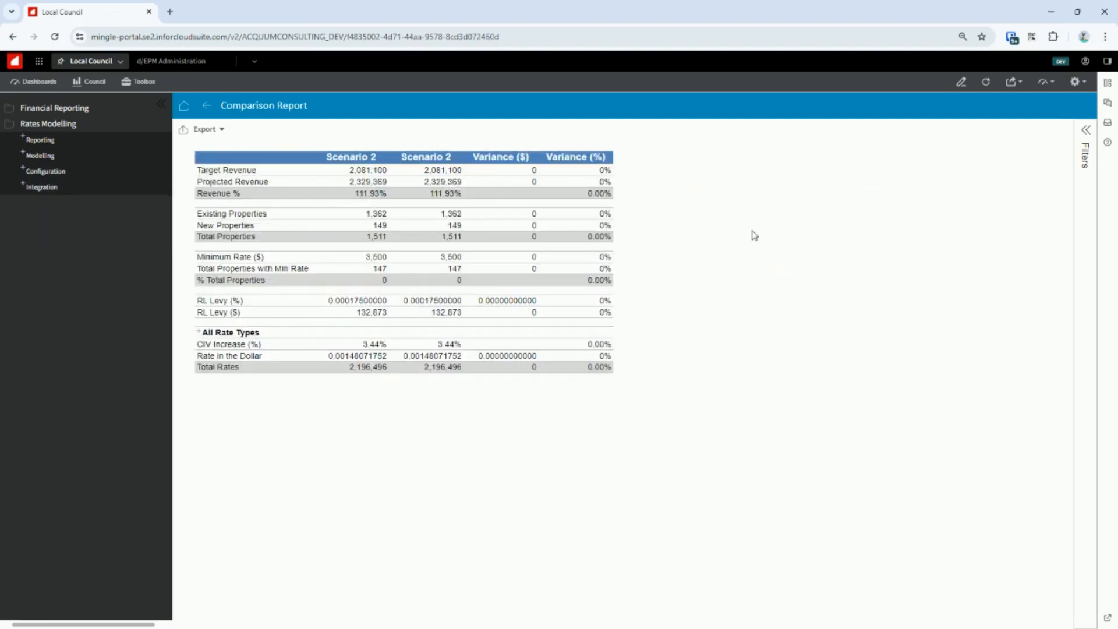
{"action": "left_click", "coordinate": [1086, 132]}
{"action": "left_click", "coordinate": [955, 184]}
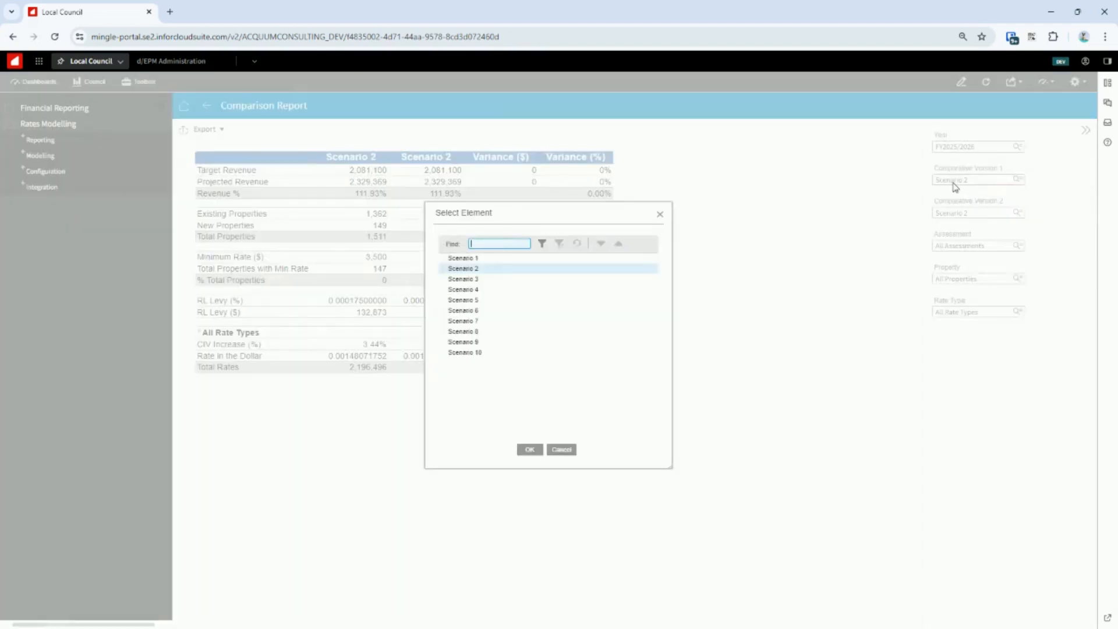
{"action": "left_click", "coordinate": [489, 257]}
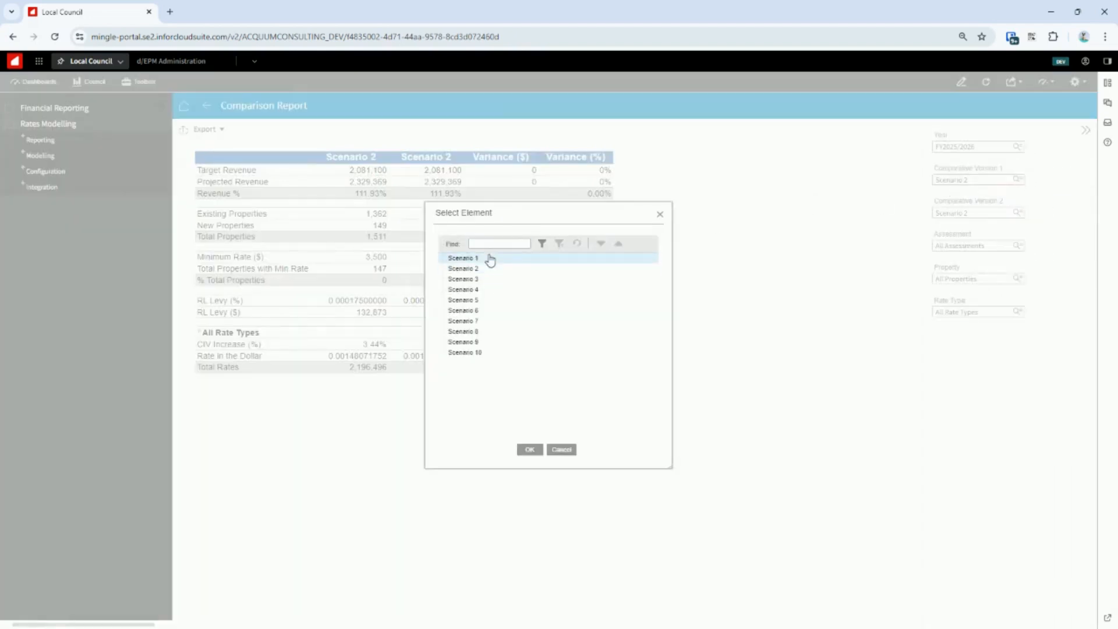
{"action": "left_click", "coordinate": [530, 450]}
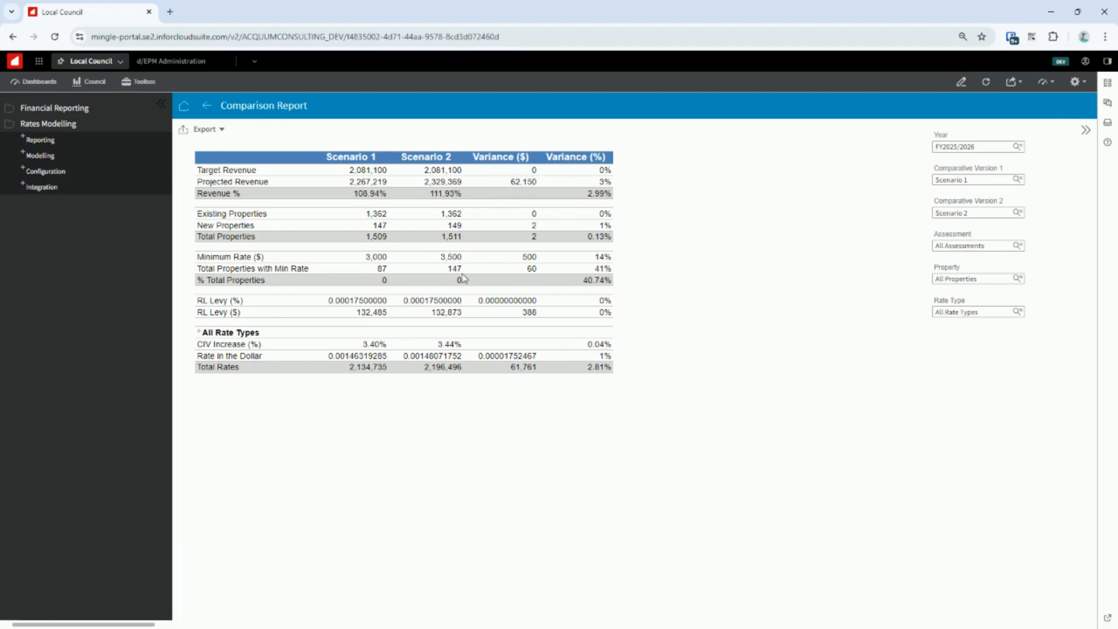
{"action": "left_click", "coordinate": [201, 333]}
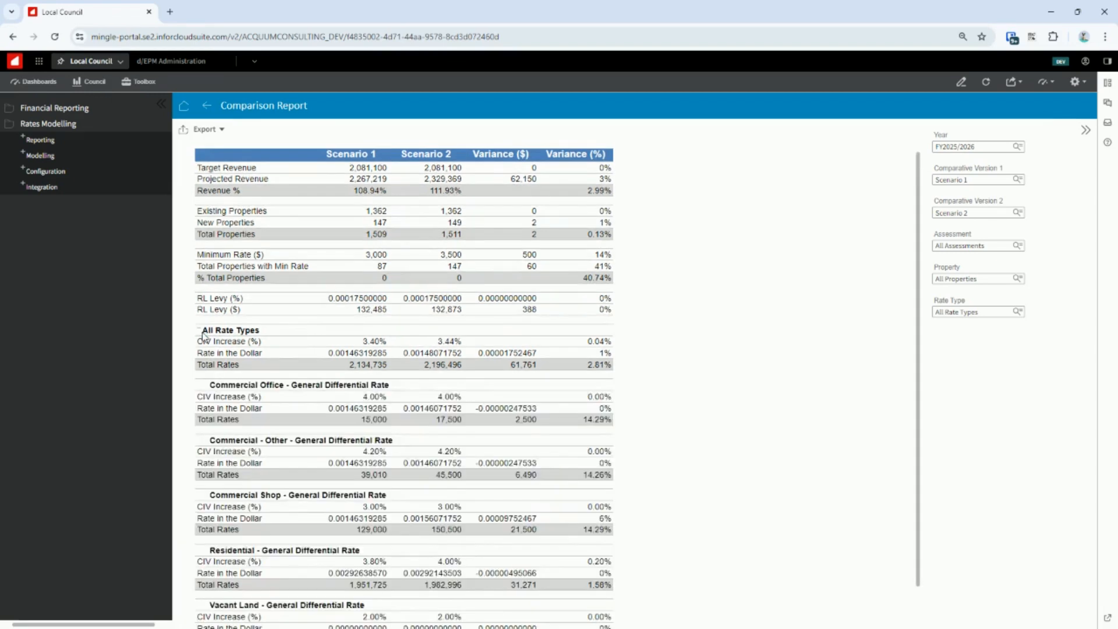
{"action": "scroll", "coordinate": [260, 369], "scroll_direction": "down", "scroll_amount": 1}
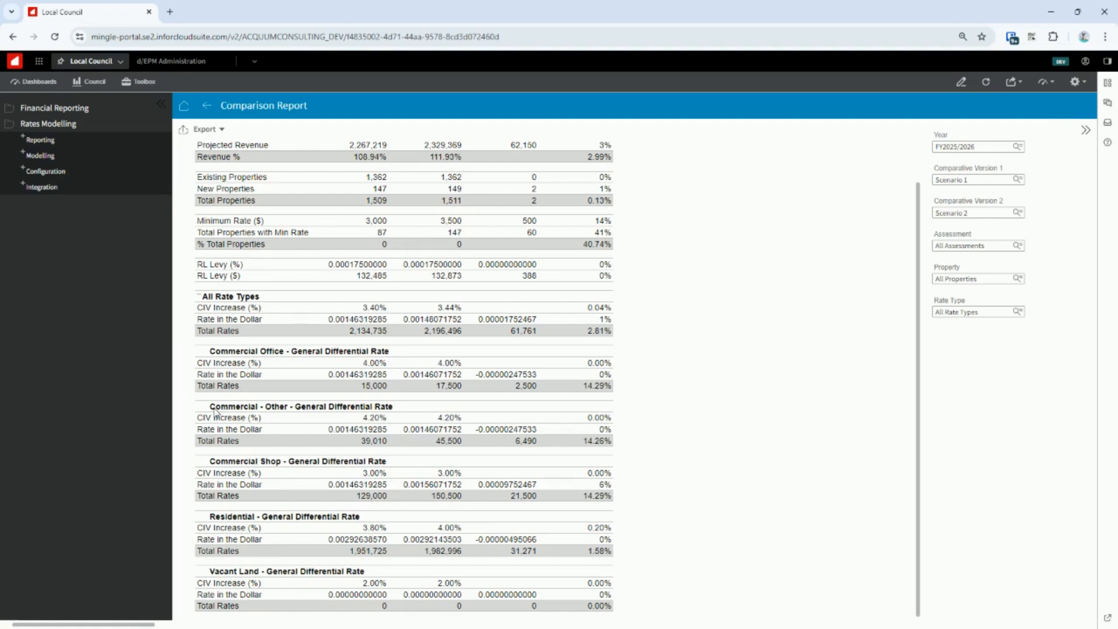
Step: Show the Integration options for Rates Modelling
{"action": "left_click", "coordinate": [22, 184]}
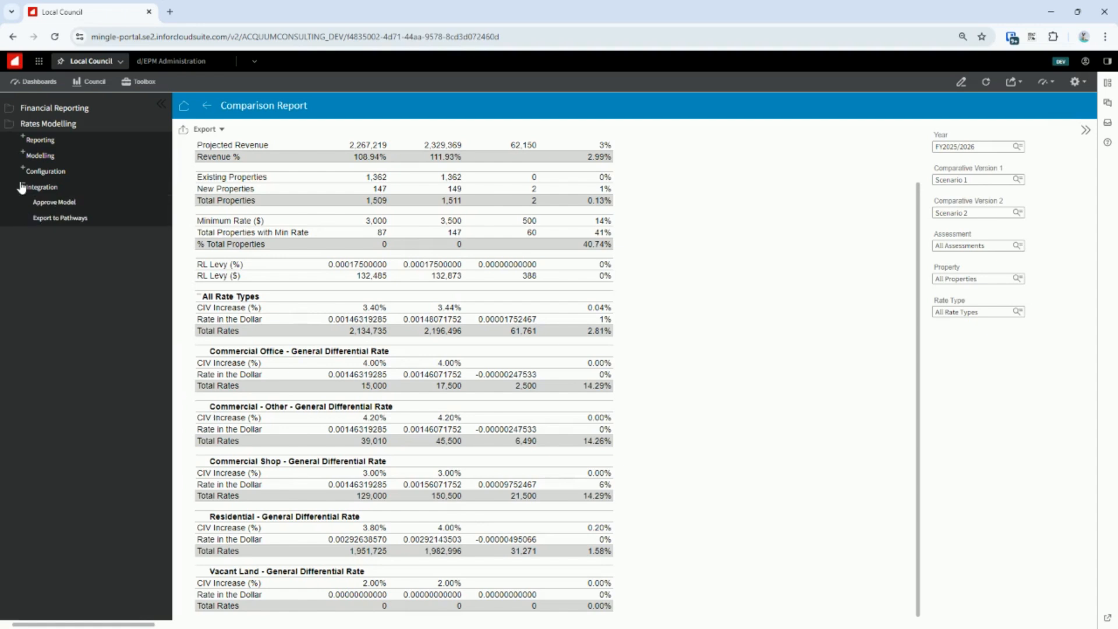